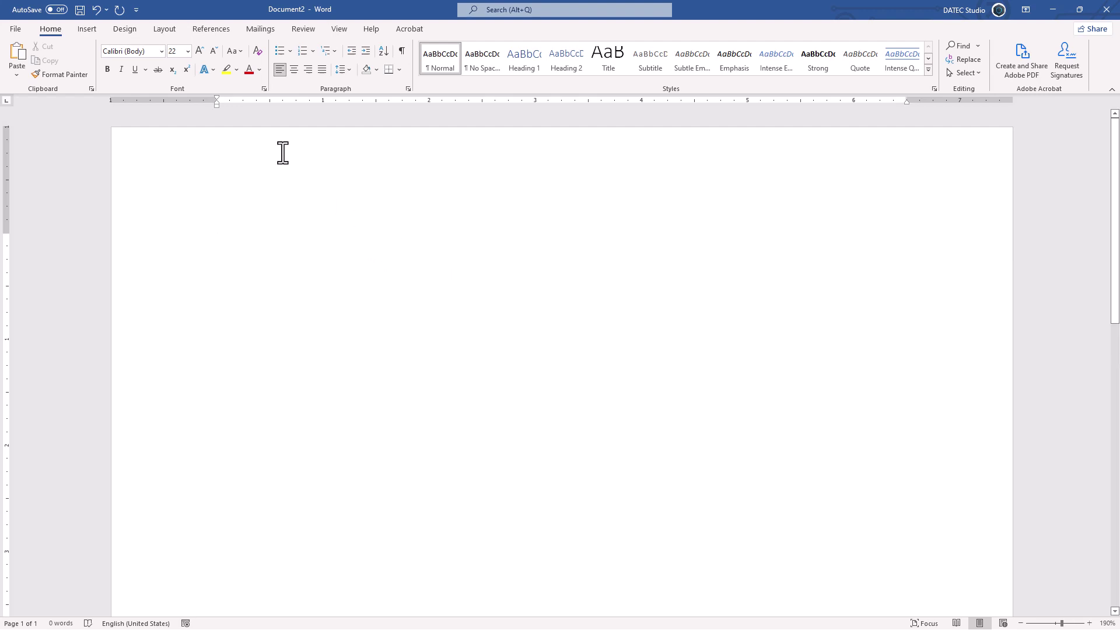
# Step: Open the Custom colour settings via More Colors and set the Color model to HSL (Hue 170, Sat 0, Lum 0)
pyautogui.click(258, 70)
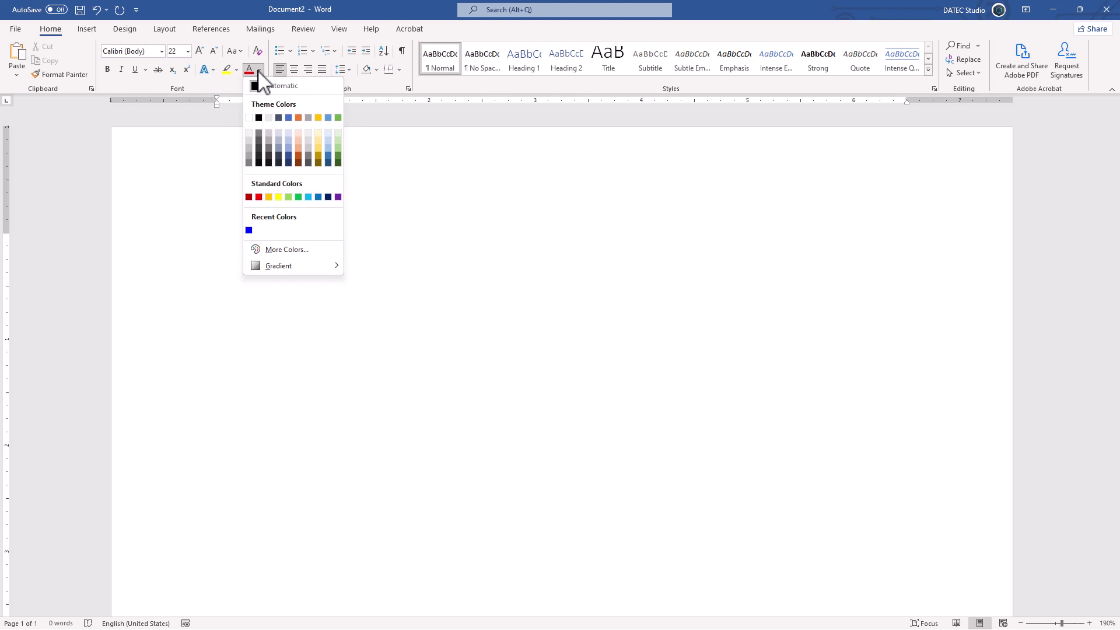
pyautogui.click(287, 250)
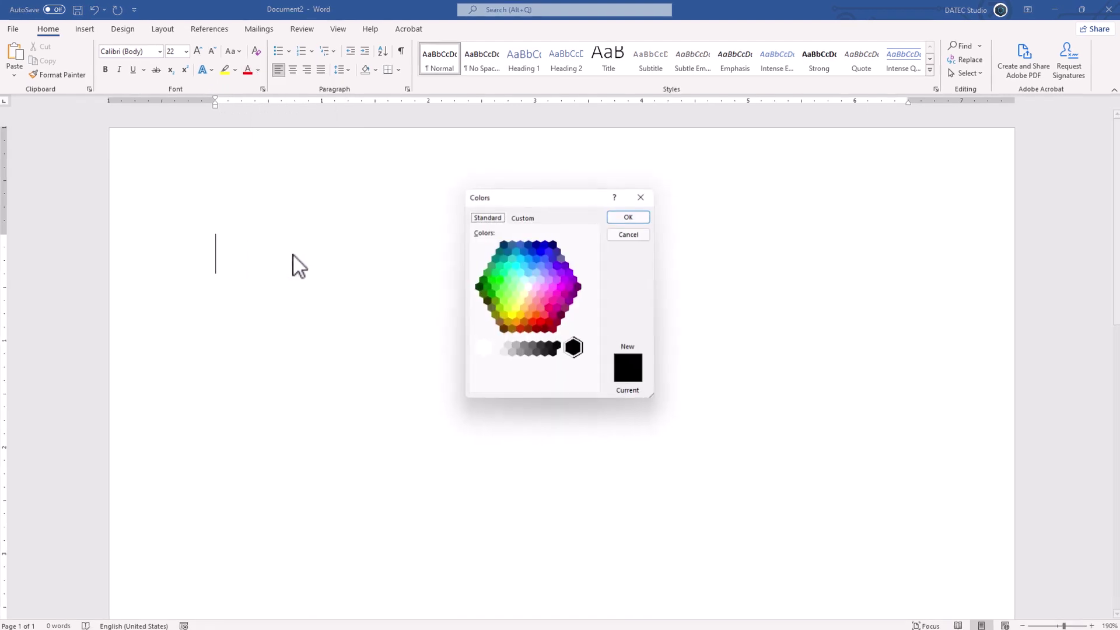
pyautogui.click(523, 214)
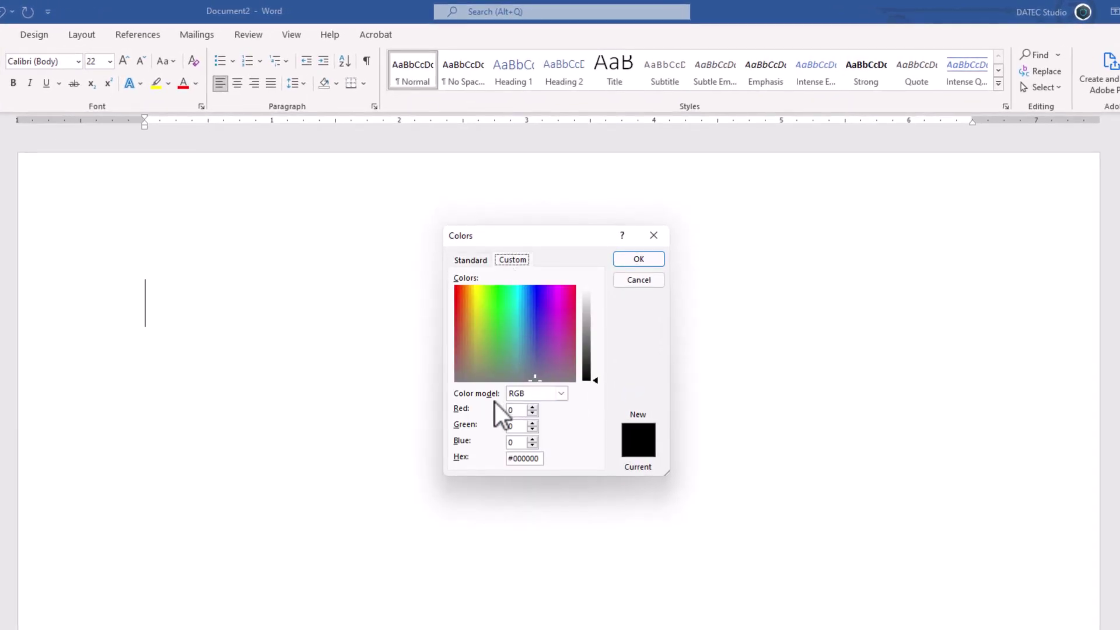
pyautogui.click(560, 393)
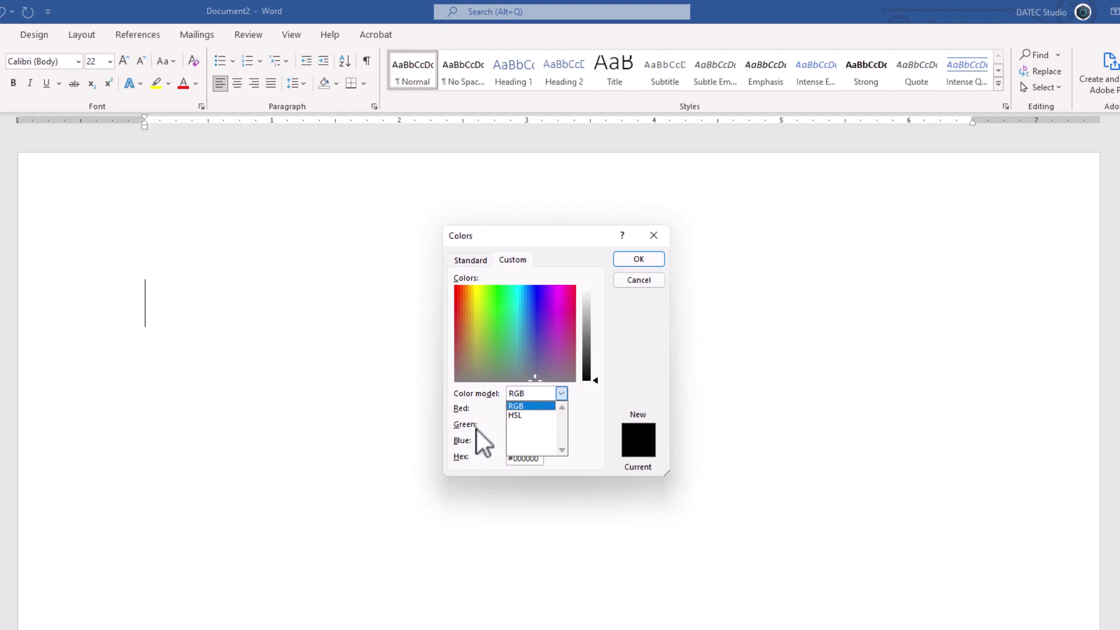
pyautogui.click(526, 416)
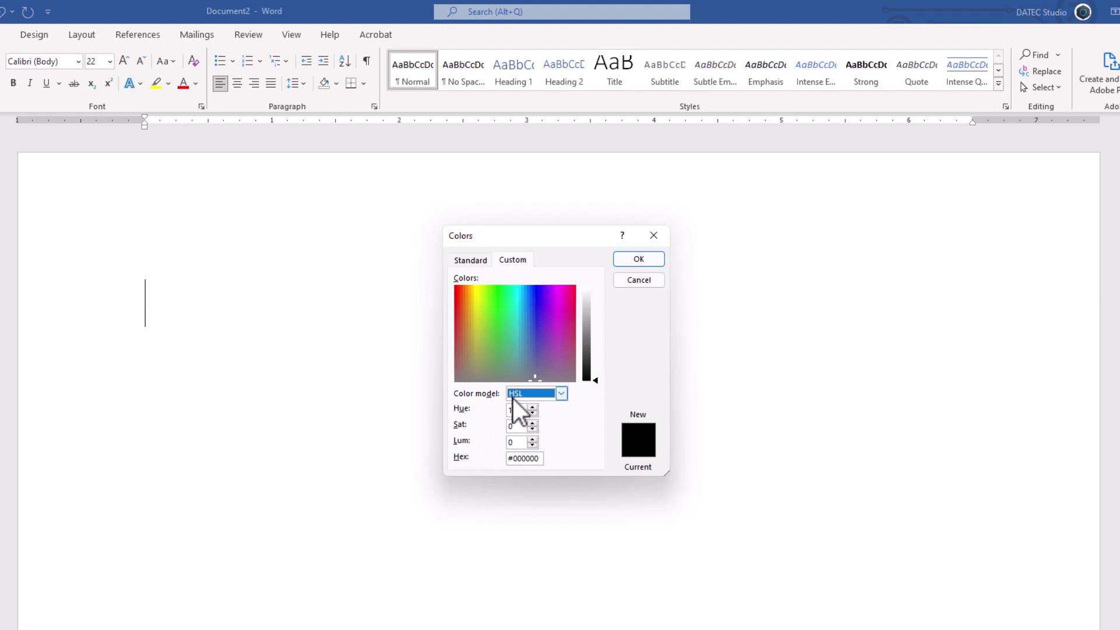
# Step: Return to the RGB model and enter Red 300, accepting the clamp to 255 (#FF0000)
pyautogui.click(527, 395)
pyautogui.click(529, 411)
pyautogui.press('Tab')
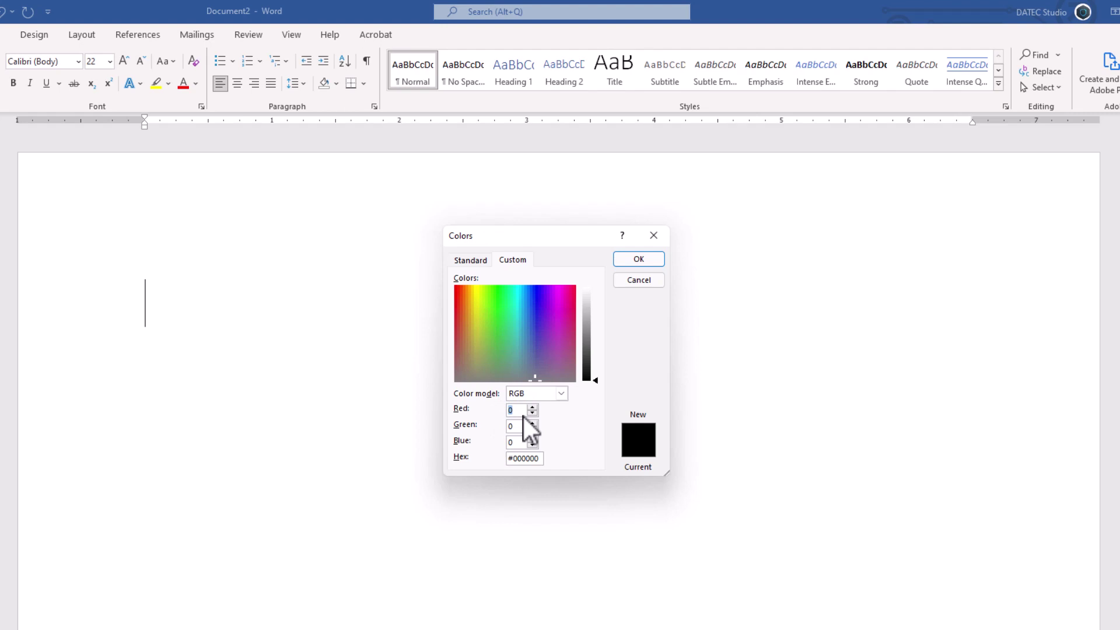
pyautogui.write('300')
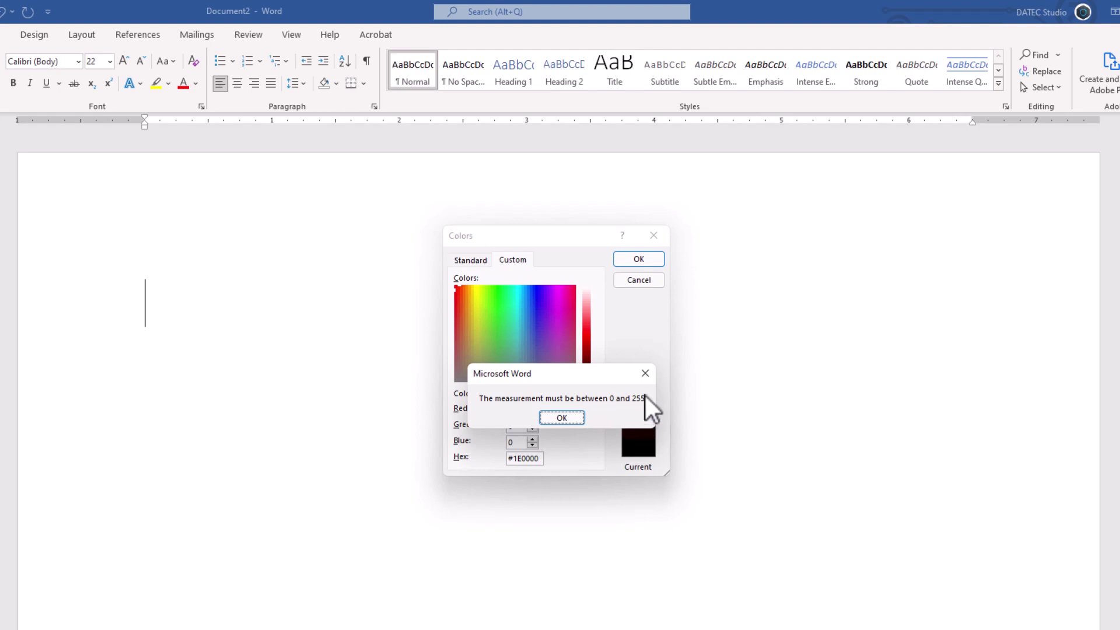
pyautogui.press('Return')
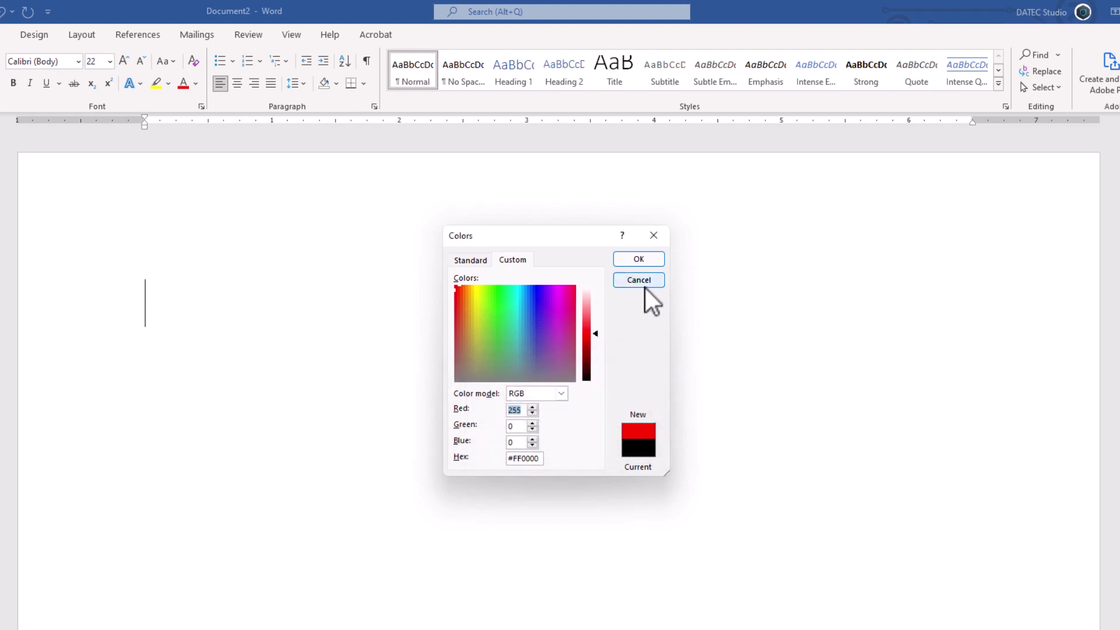
# Step: Cancel the Colors dialog and type '2^8 = 256' with the 8 in superscript
pyautogui.click(642, 282)
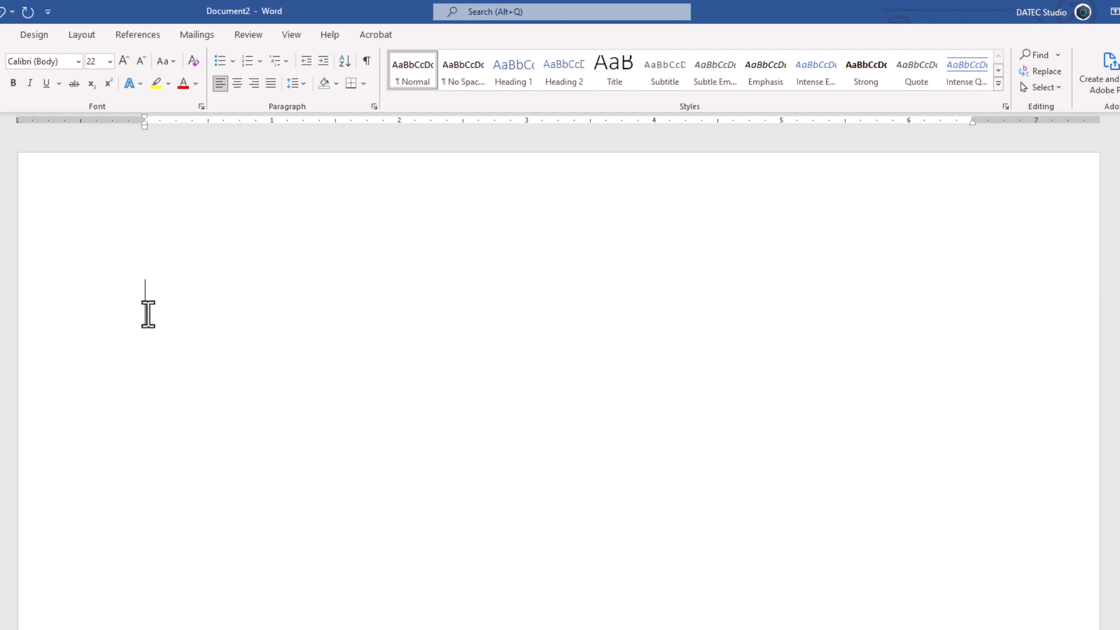
pyautogui.write('2^')
pyautogui.hotkey('ctrl', 'shift', '+')
pyautogui.write('8')
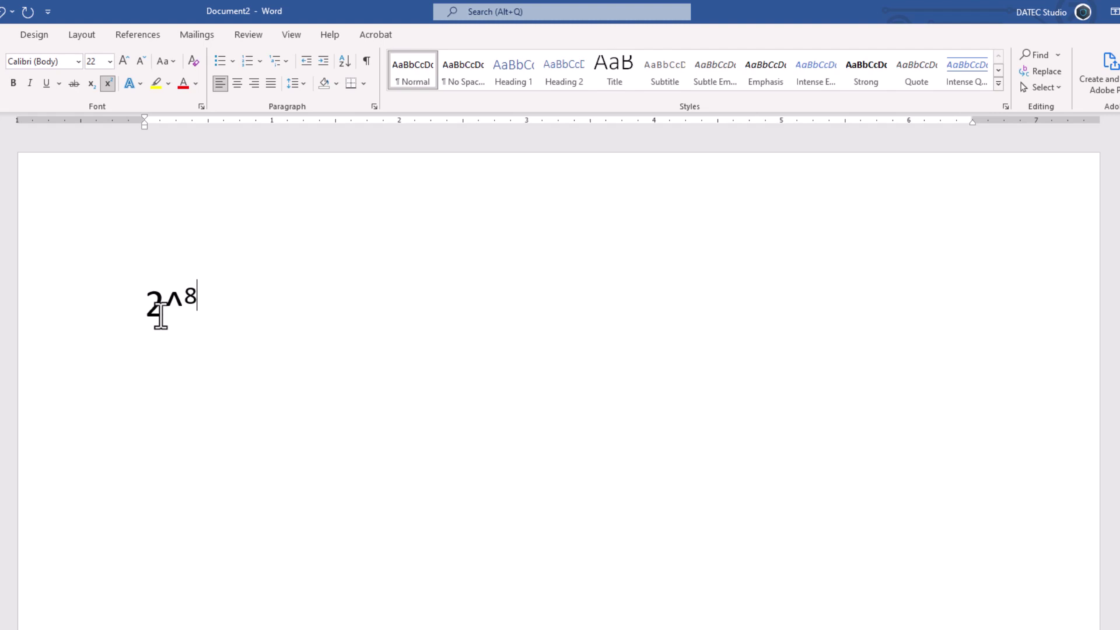
pyautogui.hotkey('ctrl', 'shift', '=')
pyautogui.write('= 256')
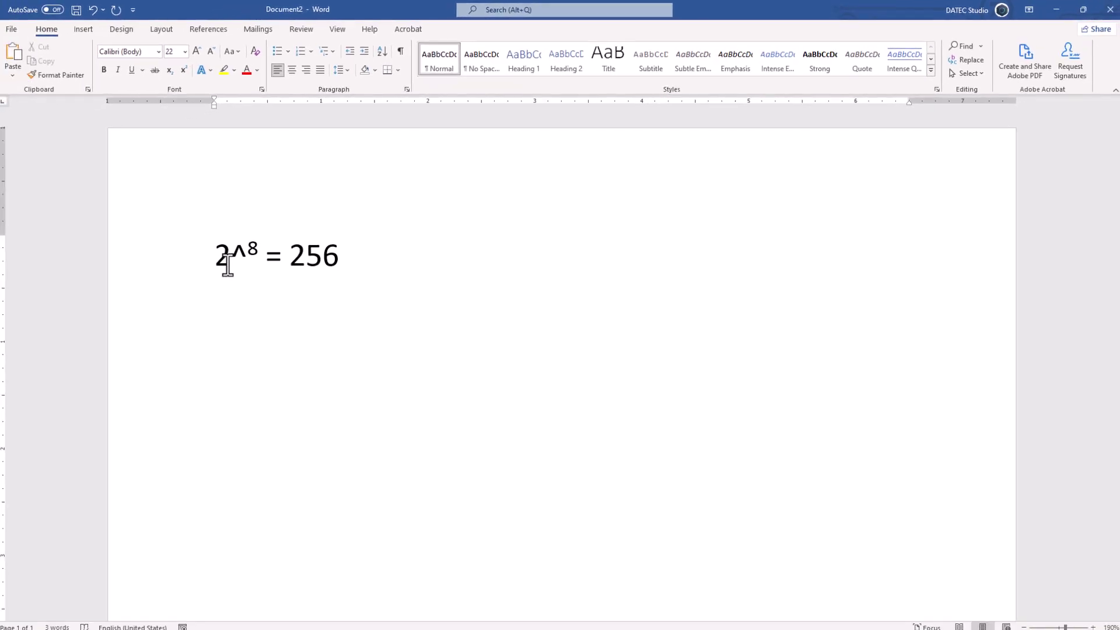
pyautogui.press('super+r')
# Step: Launch Calculator with 'calc' and double 2 repeatedly until the result reads 256
pyautogui.write('calc')
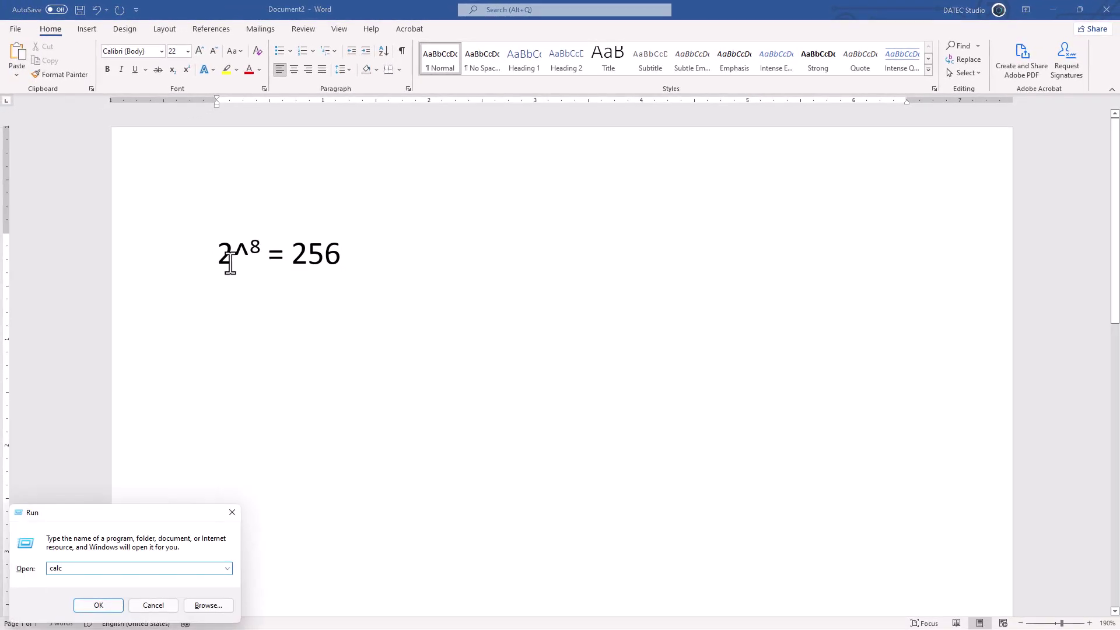
pyautogui.press('Return')
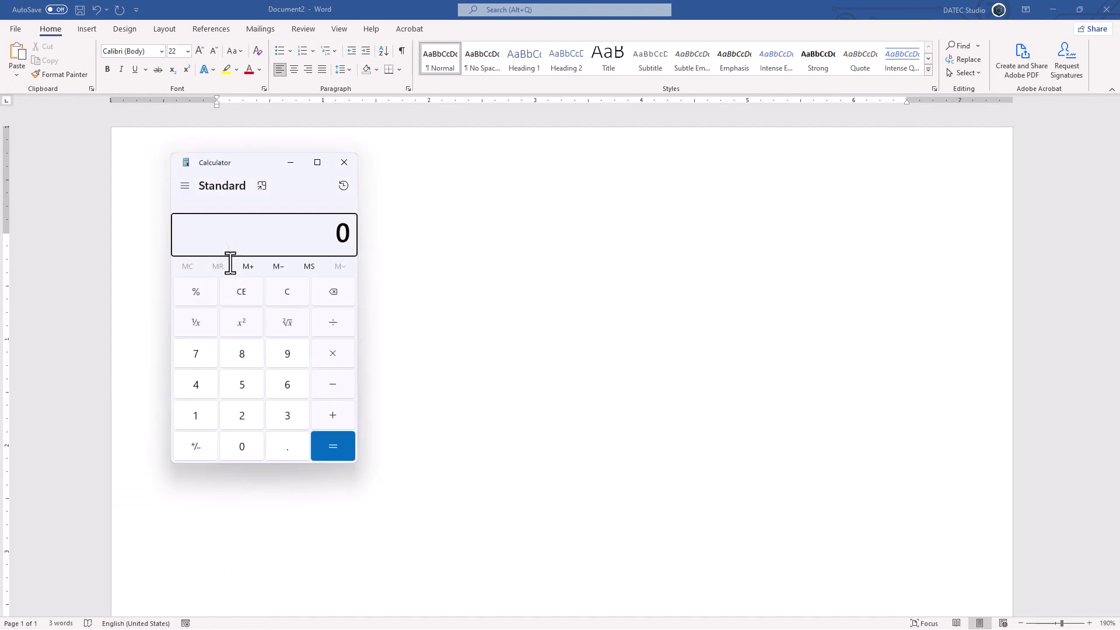
pyautogui.write('2')
pyautogui.press('Return')
pyautogui.press('Return')
pyautogui.press('Return')
pyautogui.press('Return')
pyautogui.press('Return')
pyautogui.press('Return')
pyautogui.press('Return')
pyautogui.moveTo(321, 241); pyautogui.dragTo(349, 235)
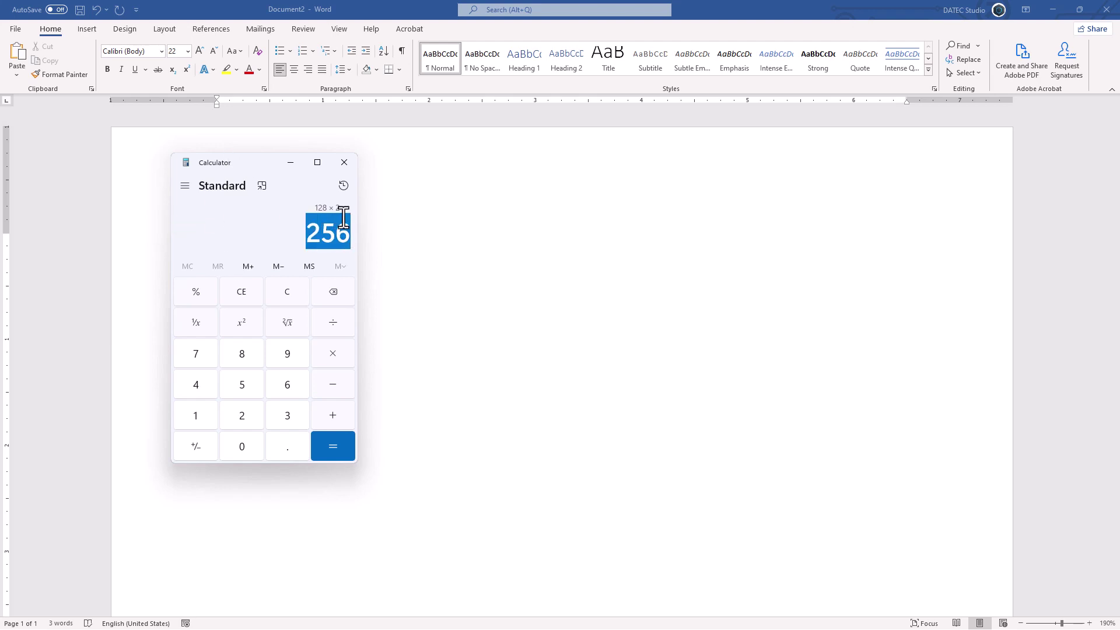
pyautogui.click(339, 215)
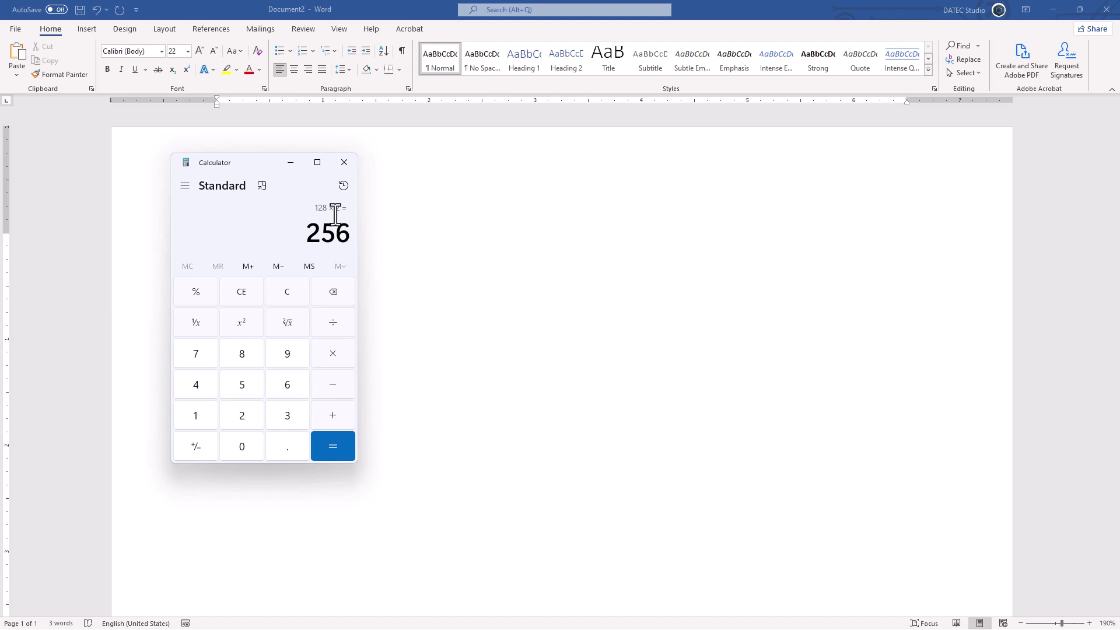
pyautogui.click(344, 166)
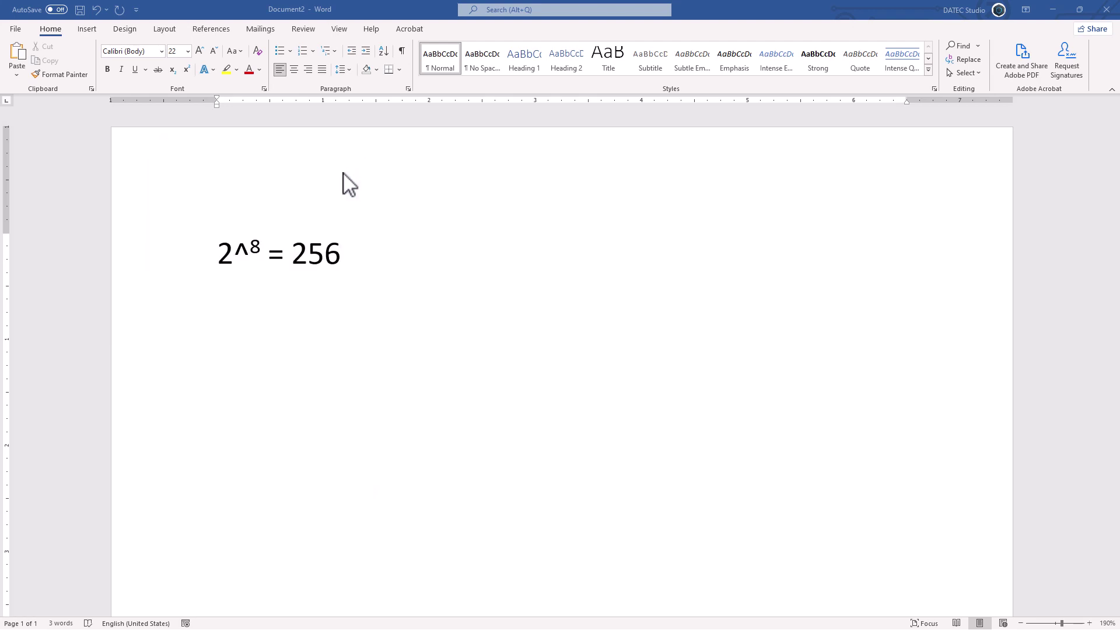
pyautogui.click(349, 258)
pyautogui.press('Return')
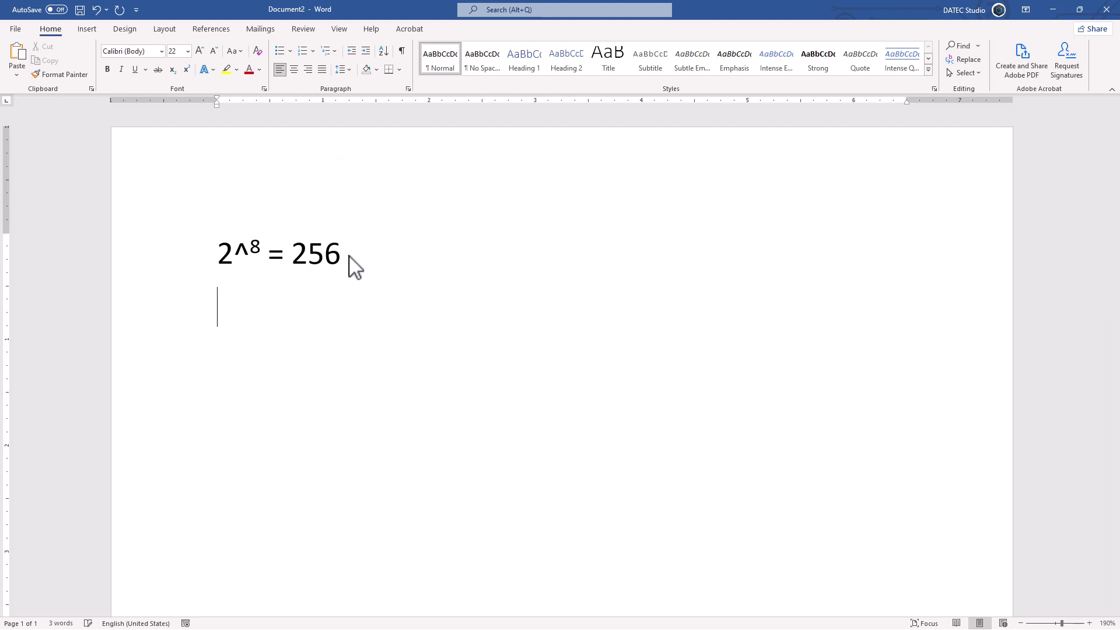
pyautogui.write('0 .. 255')
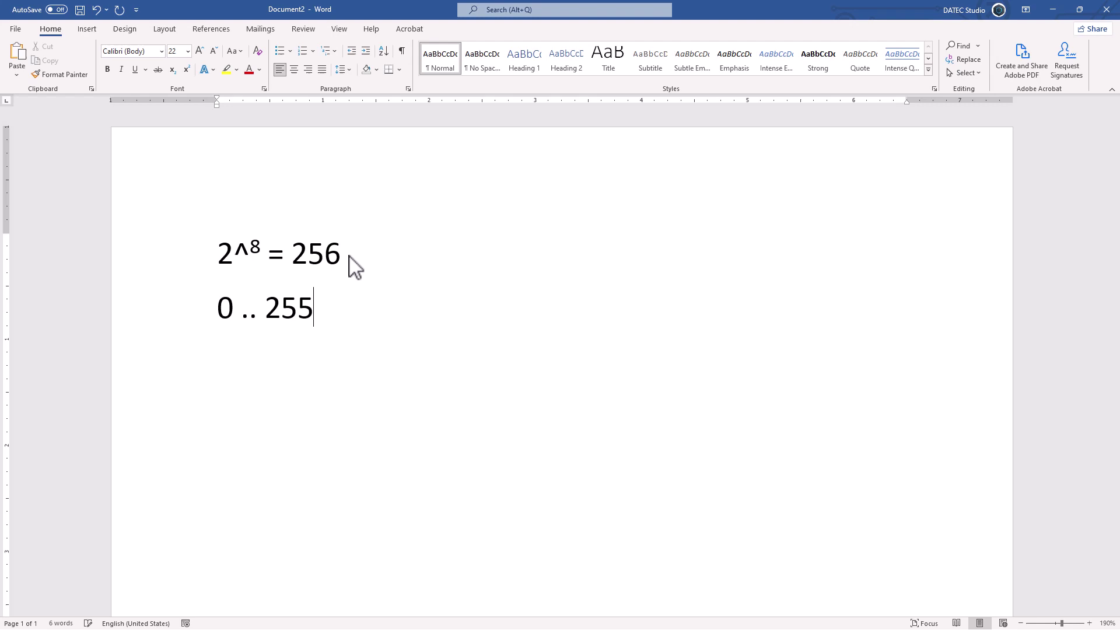
pyautogui.moveTo(292, 256); pyautogui.dragTo(339, 258)
pyautogui.click(325, 321)
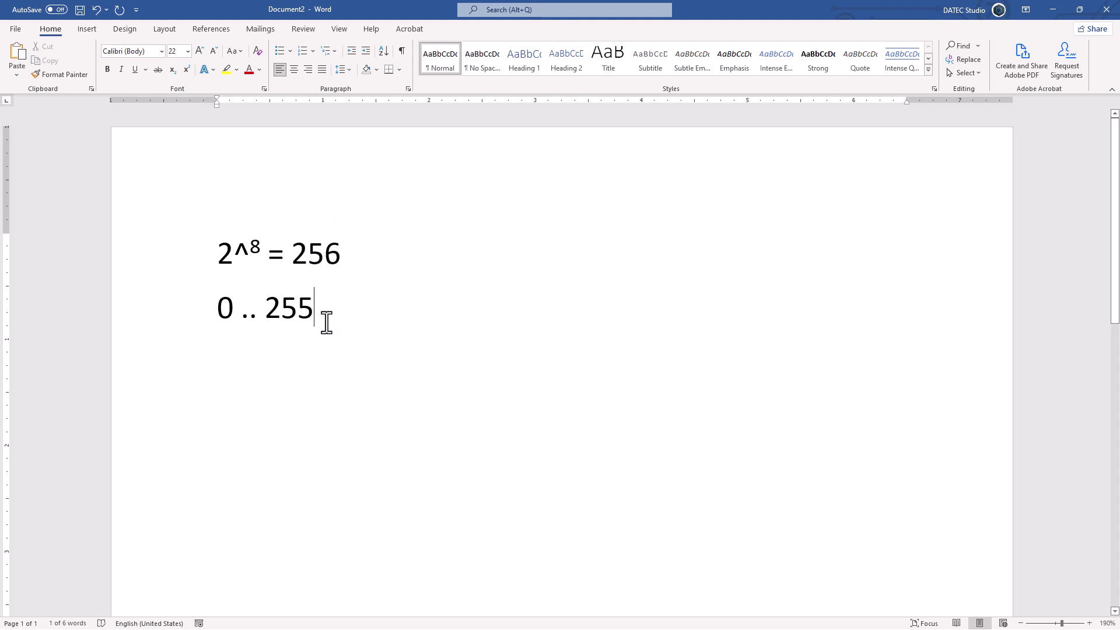
pyautogui.press('Return')
pyautogui.write('0')
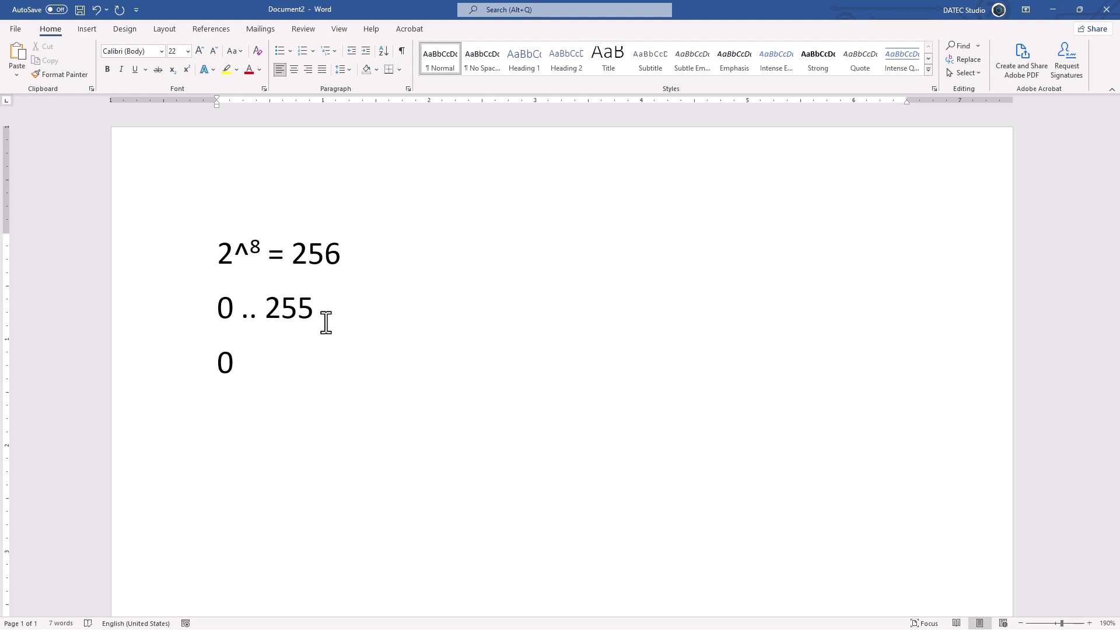
pyautogui.write('12')
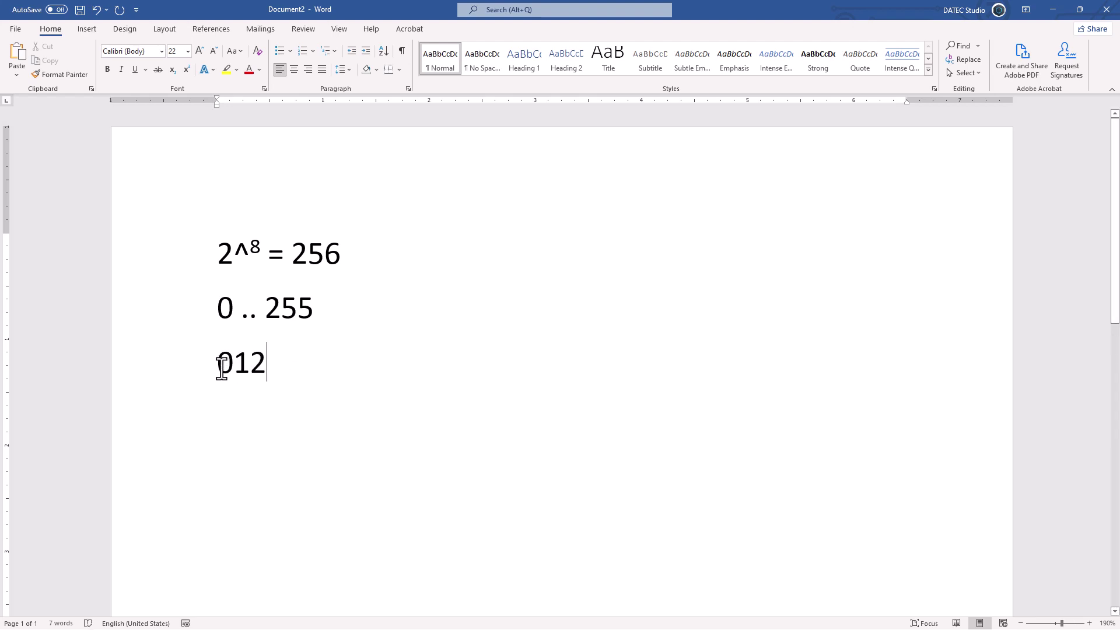
pyautogui.moveTo(219, 368); pyautogui.dragTo(221, 289)
pyautogui.click(265, 366)
pyautogui.press('BackSpace')
pyautogui.press('BackSpace')
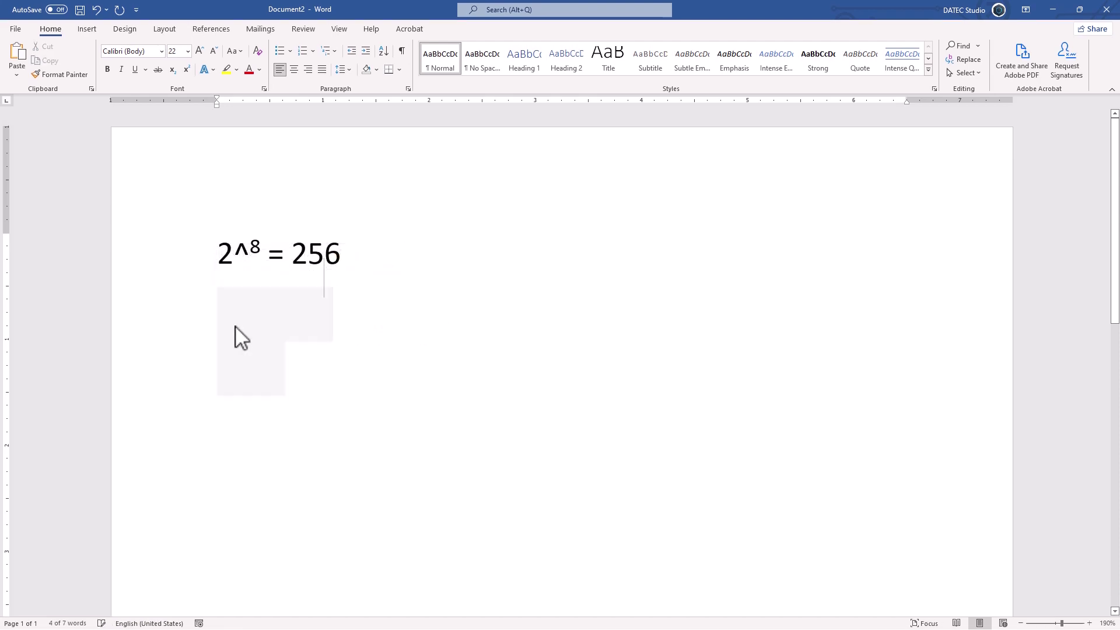
# Step: Open the Custom tab from Font Color > More Colors and enter 255 for Red, Green and Blue
pyautogui.click(259, 70)
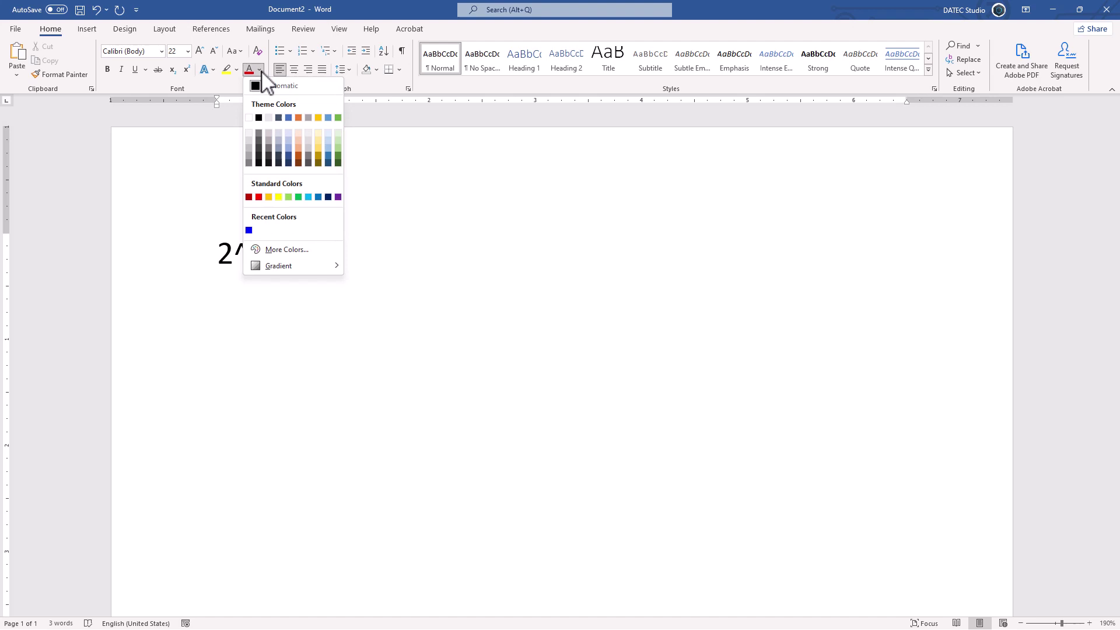
pyautogui.click(292, 252)
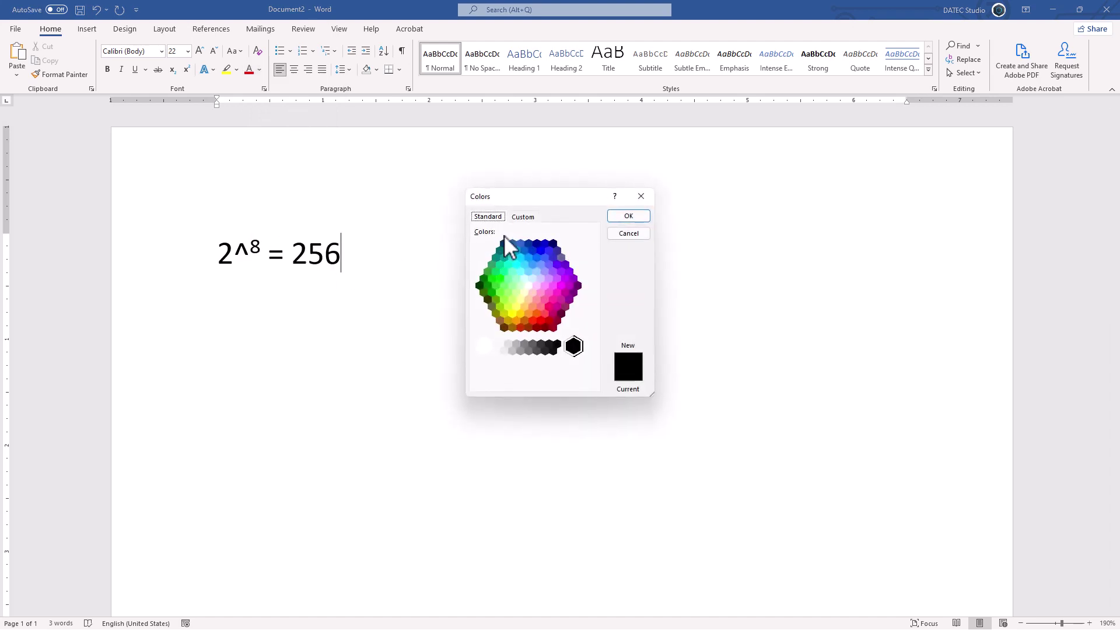
pyautogui.click(520, 217)
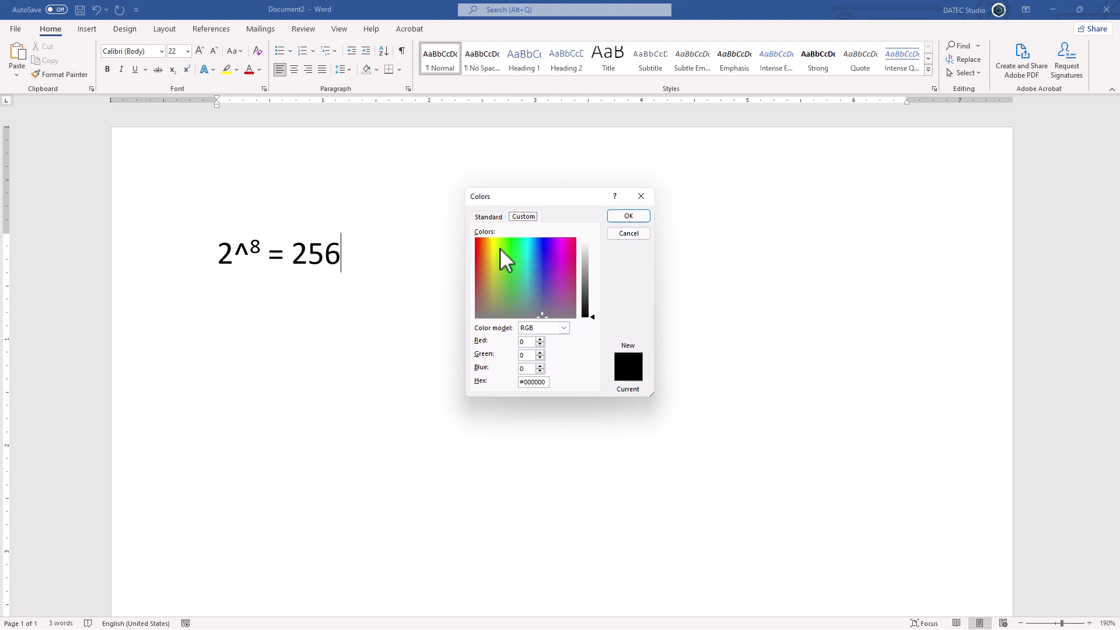
pyautogui.click(519, 342)
pyautogui.write('255')
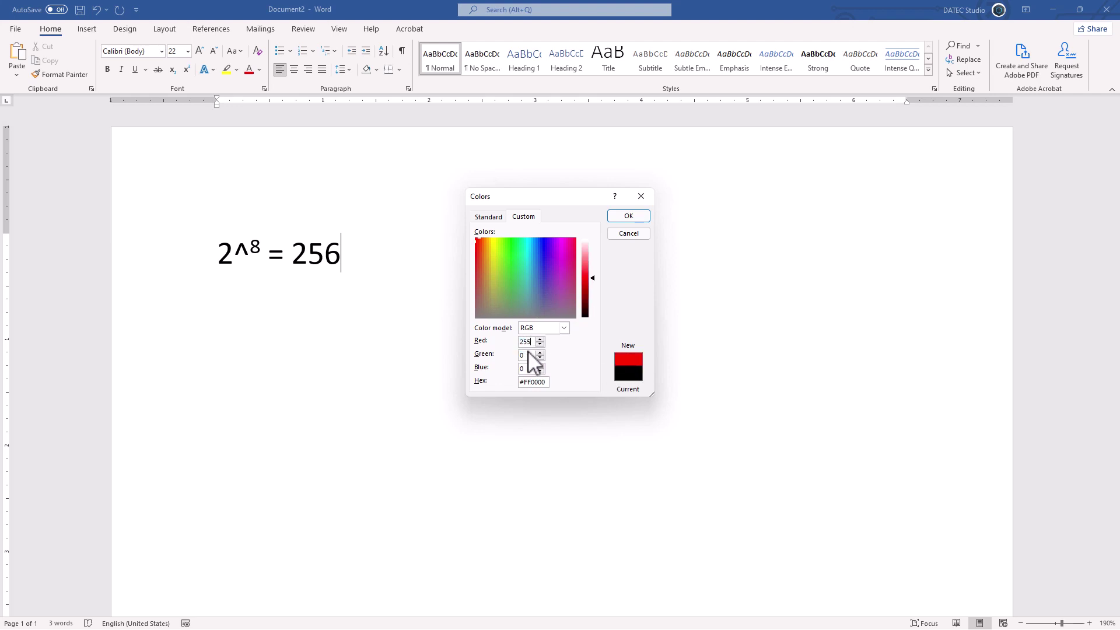
pyautogui.write('255')
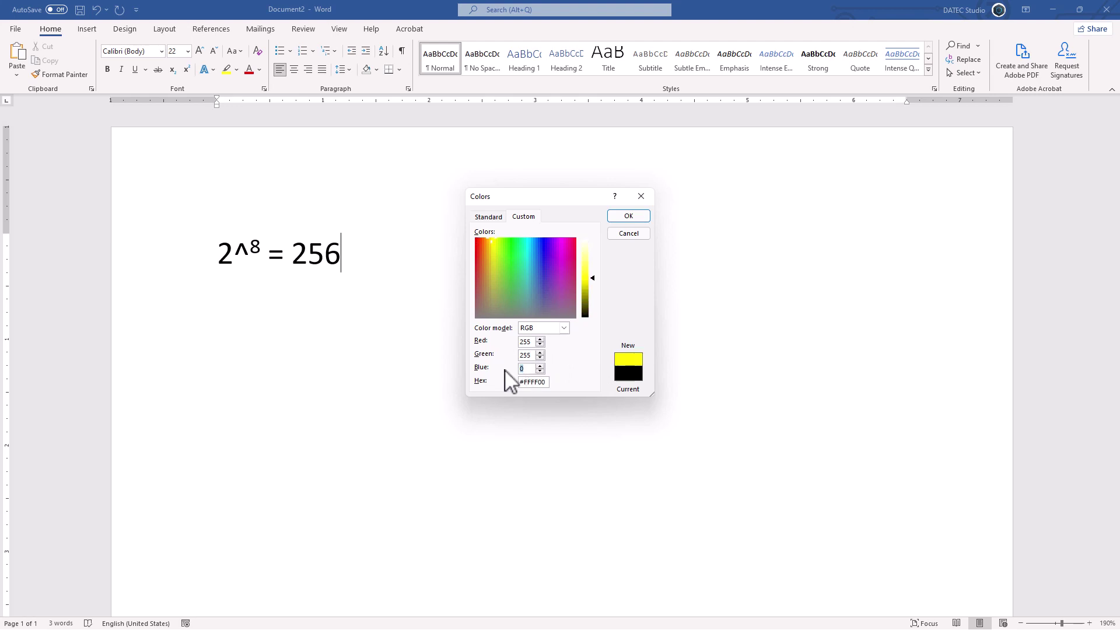
pyautogui.write('255')
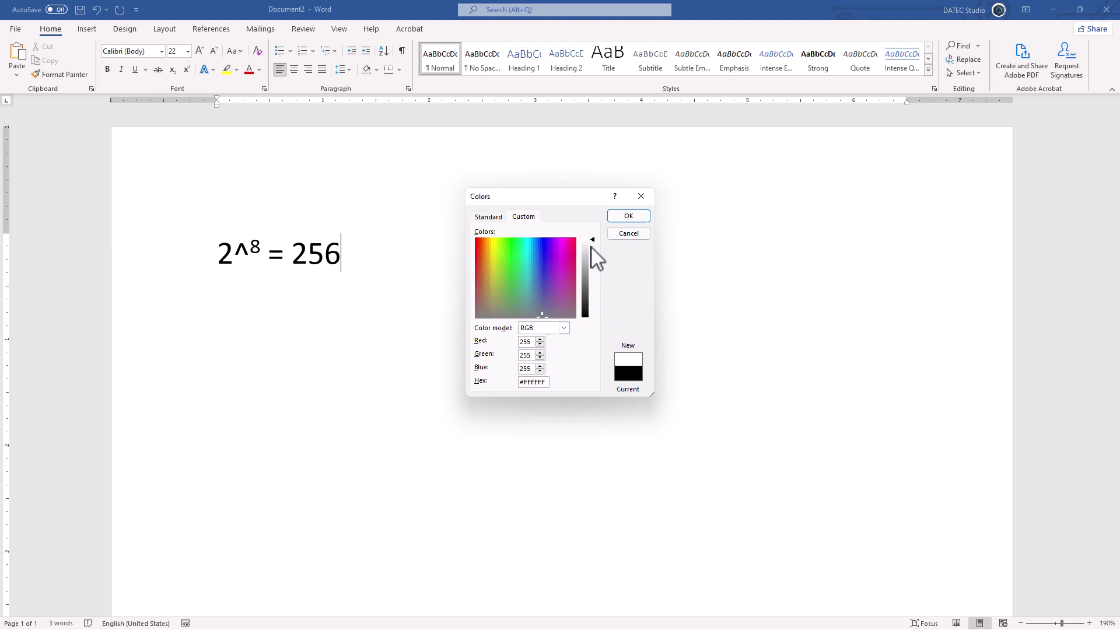
# Step: Darken the colour to grey with the luminance slider, then try Red 255 and reset Red to 0
pyautogui.moveTo(593, 242); pyautogui.dragTo(592, 266)
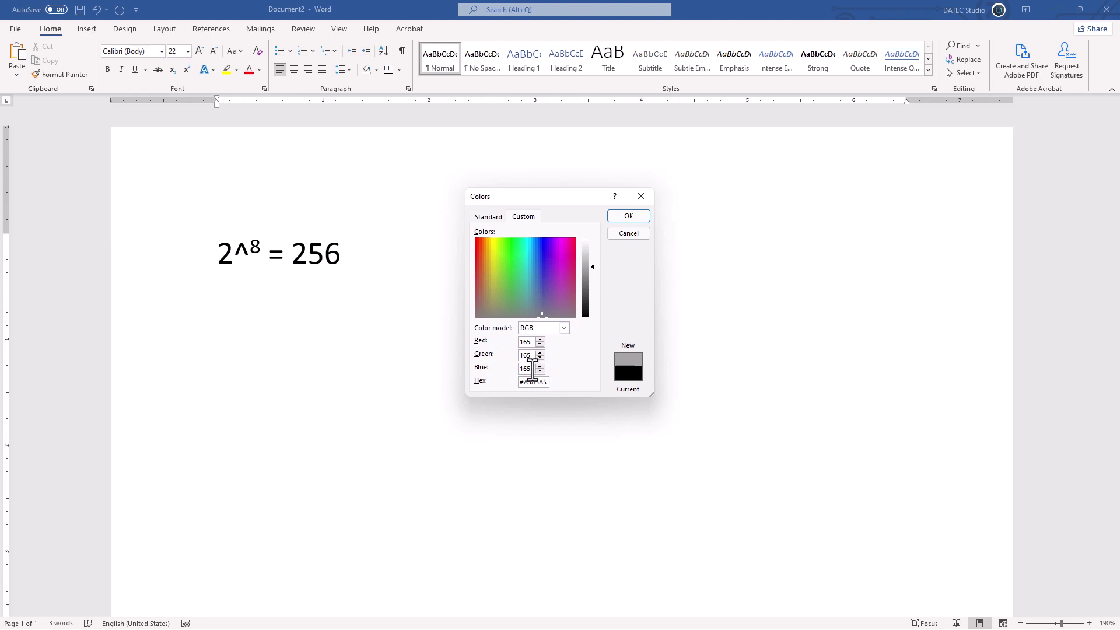
pyautogui.moveTo(592, 266); pyautogui.dragTo(592, 321)
pyautogui.doubleClick(527, 341)
pyautogui.write('255')
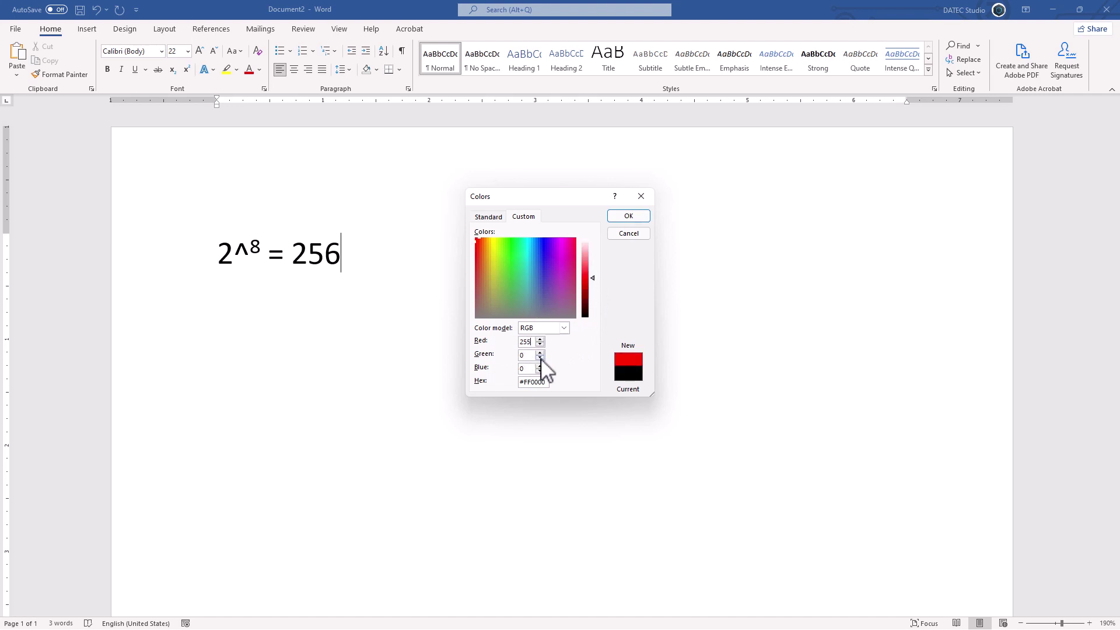
pyautogui.press('Tab')
pyautogui.press('Tab')
pyautogui.doubleClick(527, 342)
pyautogui.write('0')
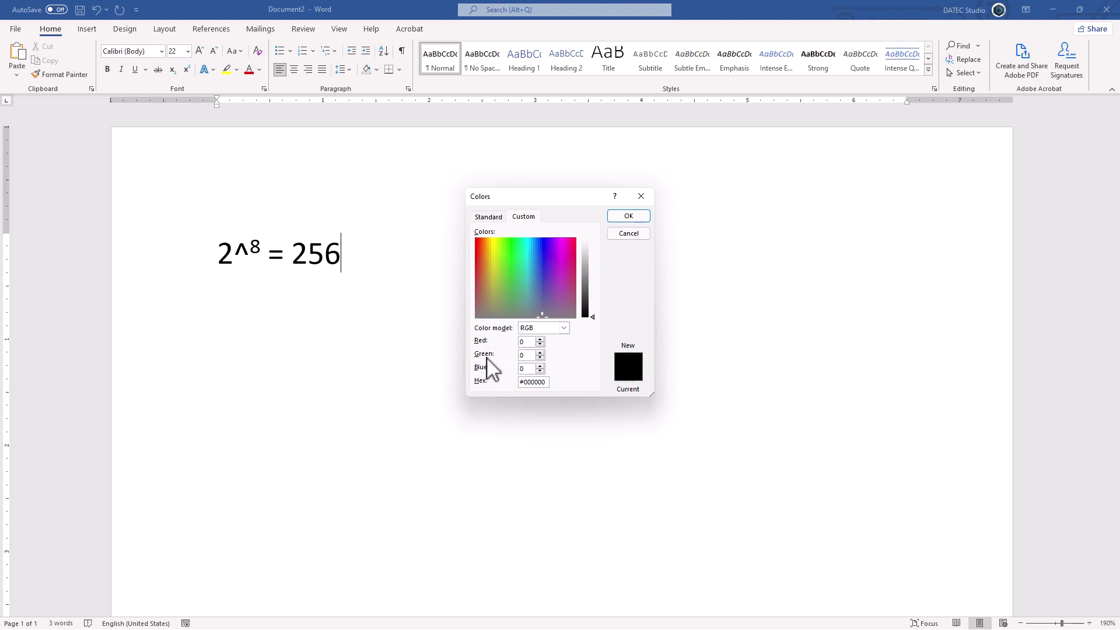
# Step: Set Green to 255 for pure green, then reset Green to 0 and select Blue
pyautogui.doubleClick(526, 355)
pyautogui.write('255')
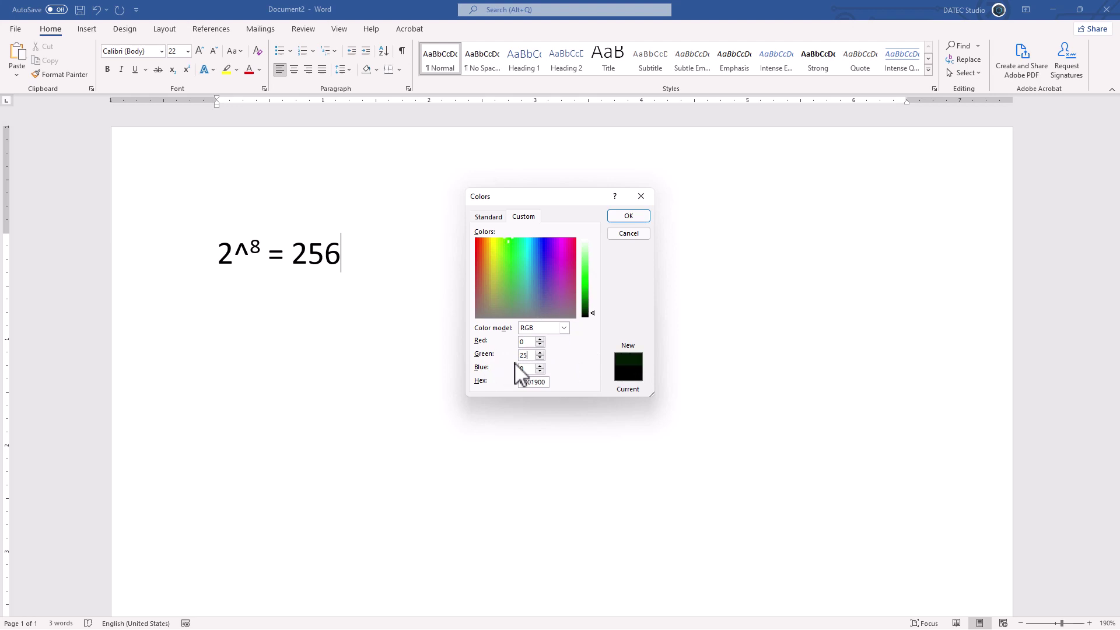
pyautogui.doubleClick(532, 355)
pyautogui.write('0')
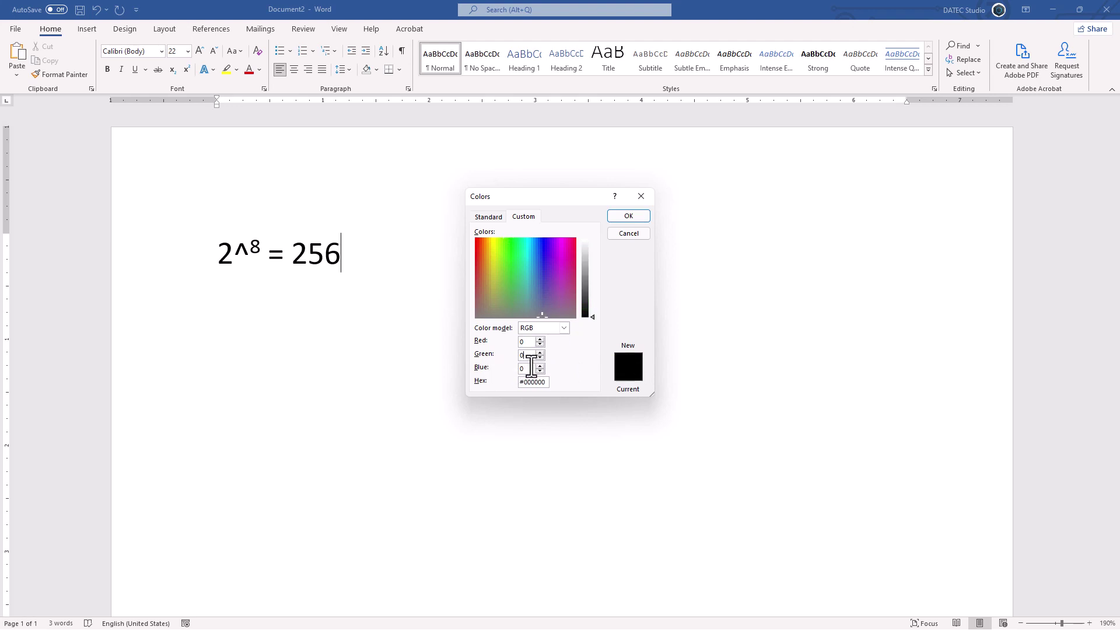
pyautogui.doubleClick(527, 368)
# Step: Enter Blue 255, then clear Blue and set Red and Green to 255 for yellow
pyautogui.write('255')
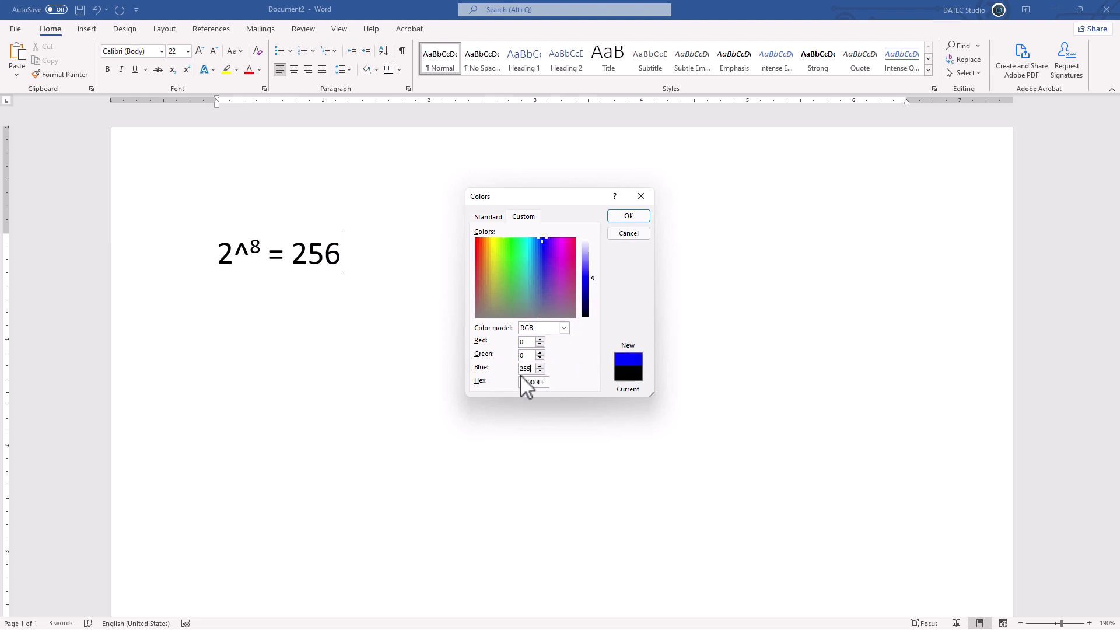
pyautogui.doubleClick(527, 369)
pyautogui.write('0')
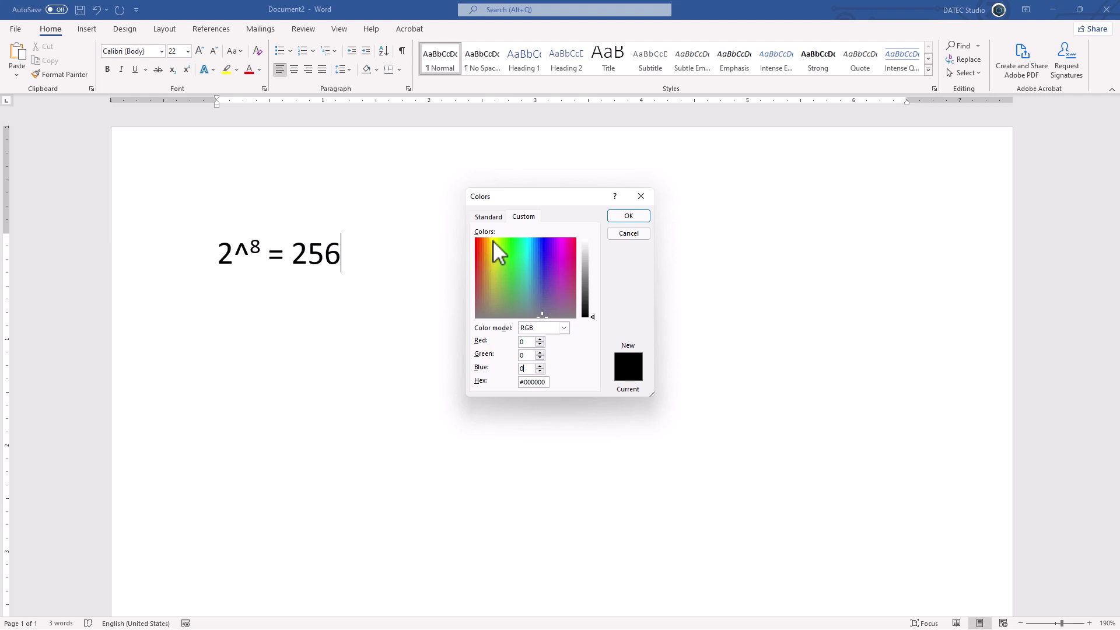
pyautogui.doubleClick(526, 342)
pyautogui.write('255')
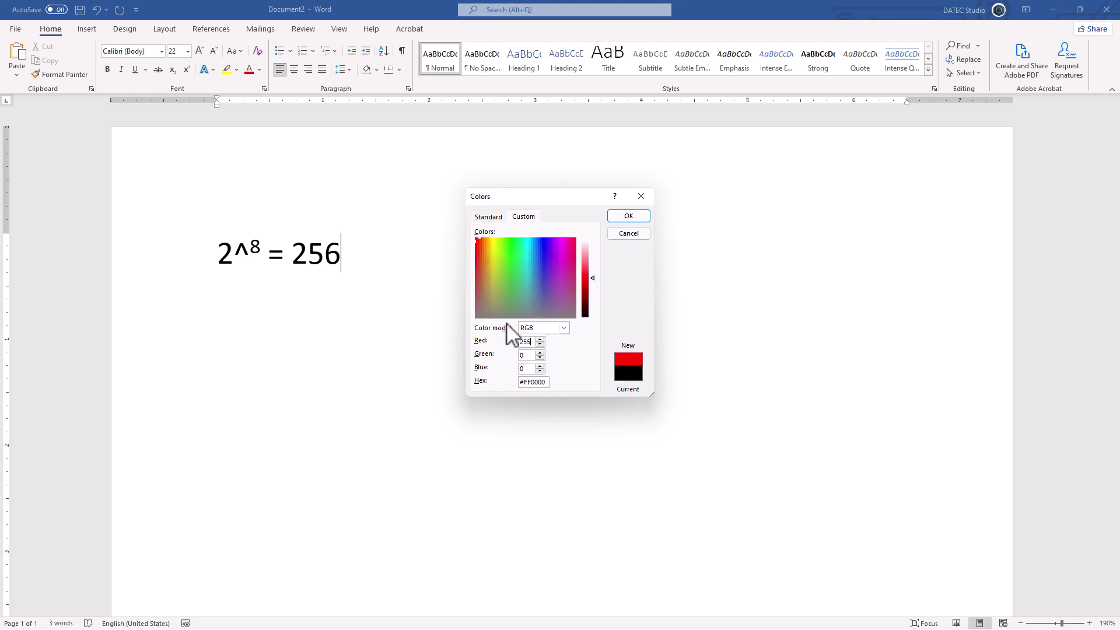
pyautogui.doubleClick(527, 355)
pyautogui.write('255')
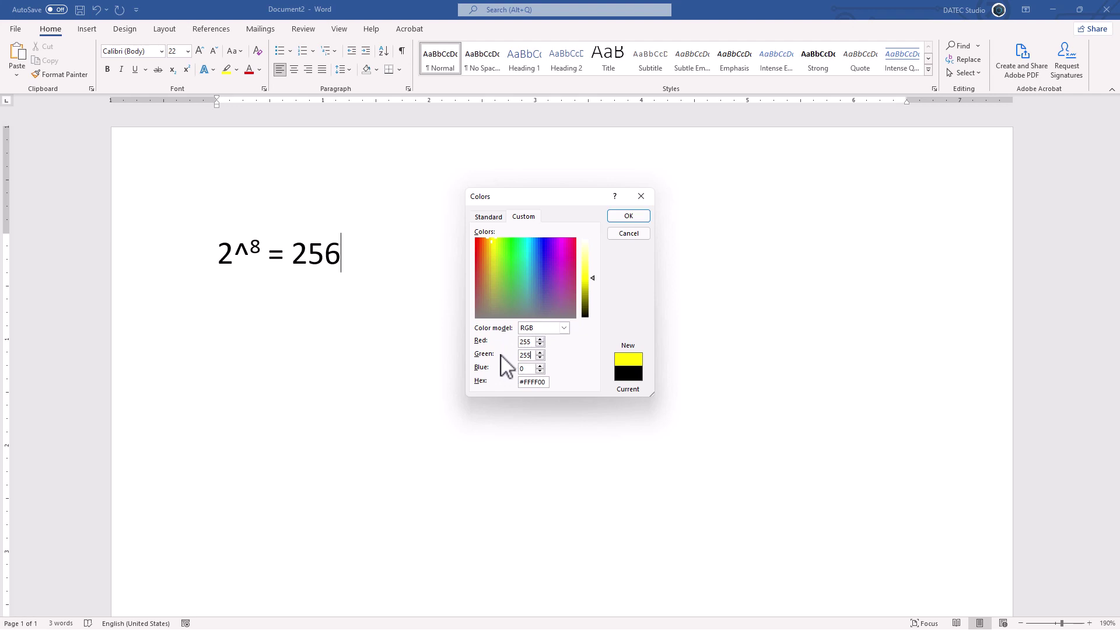
# Step: Step through green, cyan, blue and magenta by toggling RGB values, ending at 255, 0, 0
pyautogui.doubleClick(525, 342)
pyautogui.write('0')
pyautogui.doubleClick(524, 368)
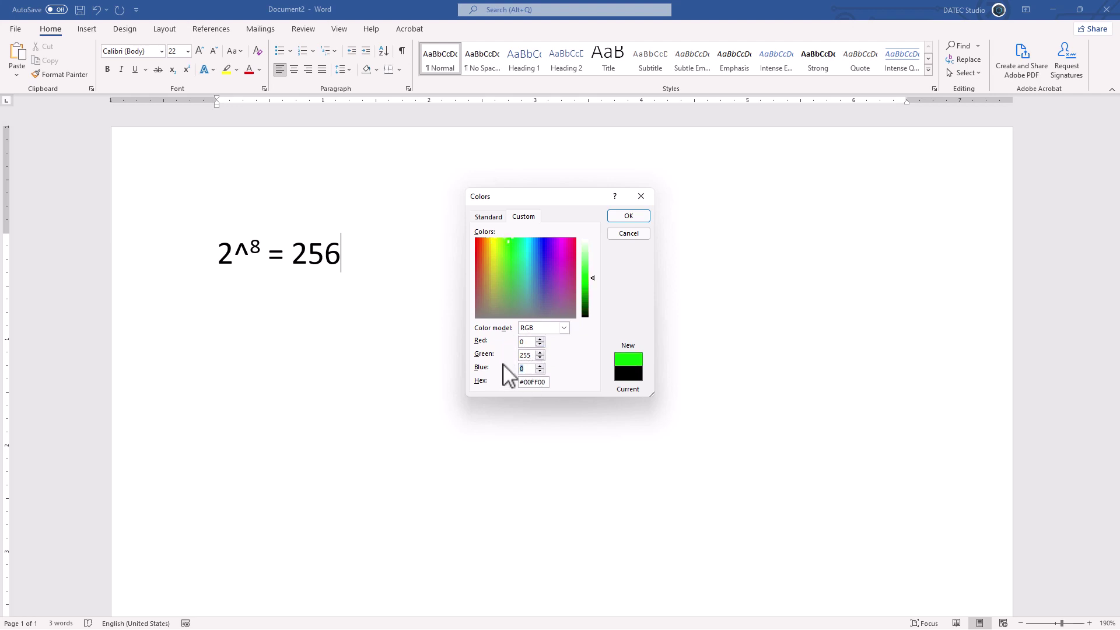
pyautogui.write('255')
pyautogui.doubleClick(528, 355)
pyautogui.write('0')
pyautogui.hotkey('shift', 'Tab')
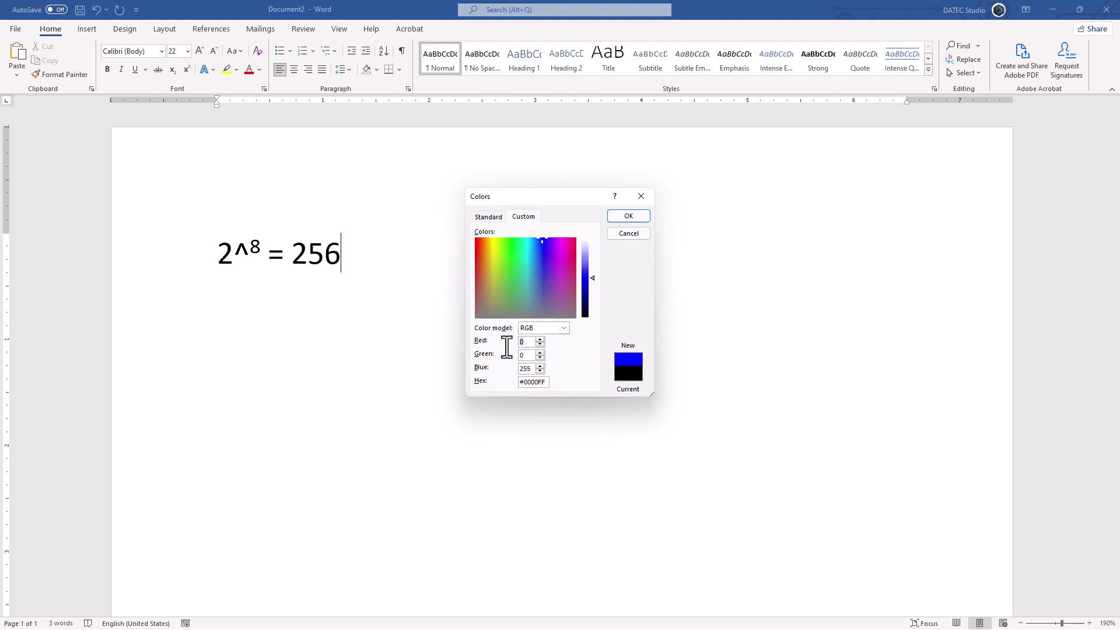
pyautogui.write('255')
pyautogui.doubleClick(525, 369)
pyautogui.write('0')
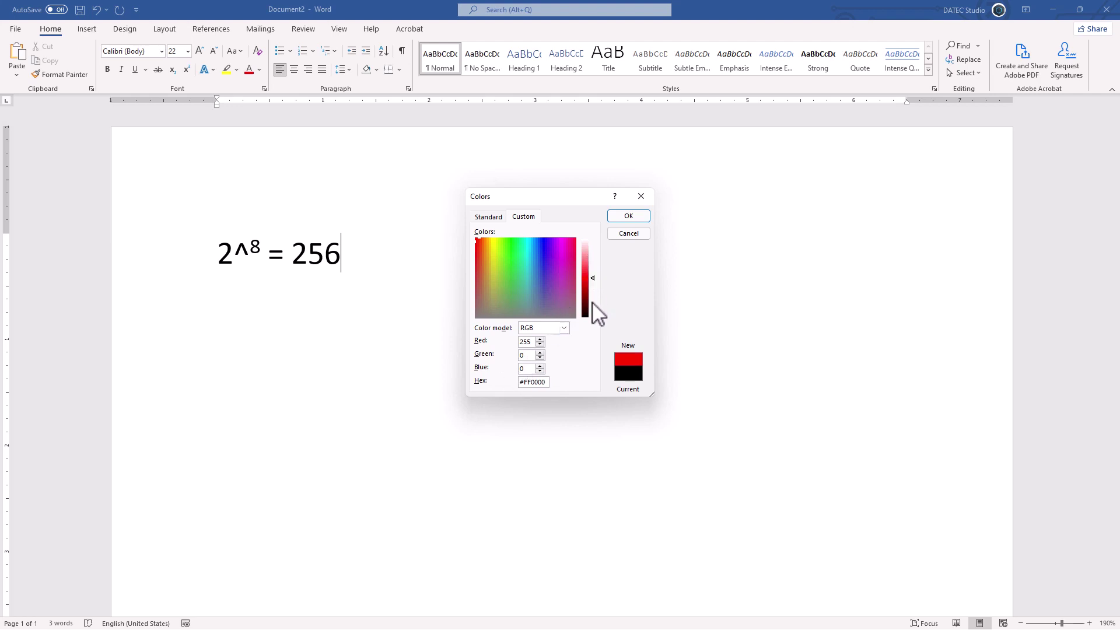
# Step: Set Red to 155, then 100, and raise the luminance slider toward pink
pyautogui.doubleClick(532, 343)
pyautogui.write('155')
pyautogui.moveTo(535, 343); pyautogui.dragTo(514, 343)
pyautogui.write('100')
pyautogui.moveTo(590, 306)
pyautogui.mouseDown()
pyautogui.moveTo(596, 258)
pyautogui.moveTo(595, 309)
pyautogui.moveTo(593, 289)
pyautogui.mouseUp()
# Step: Set Red 255 with Green and Blue 50, then Green 100, and adjust the red's lightness
pyautogui.doubleClick(526, 342)
pyautogui.write('255')
pyautogui.doubleClick(527, 369)
pyautogui.doubleClick(526, 355)
pyautogui.write('50')
pyautogui.press('Tab')
pyautogui.write('50')
pyautogui.doubleClick(524, 356)
pyautogui.write('100')
pyautogui.press('Tab')
pyautogui.write('100')
pyautogui.moveTo(595, 264); pyautogui.dragTo(597, 276)
# Step: Examine the Hex code, darken the colour to black, then set Red back to 255 (#FF0000)
pyautogui.moveTo(548, 382); pyautogui.dragTo(520, 385)
pyautogui.moveTo(589, 281); pyautogui.dragTo(583, 345)
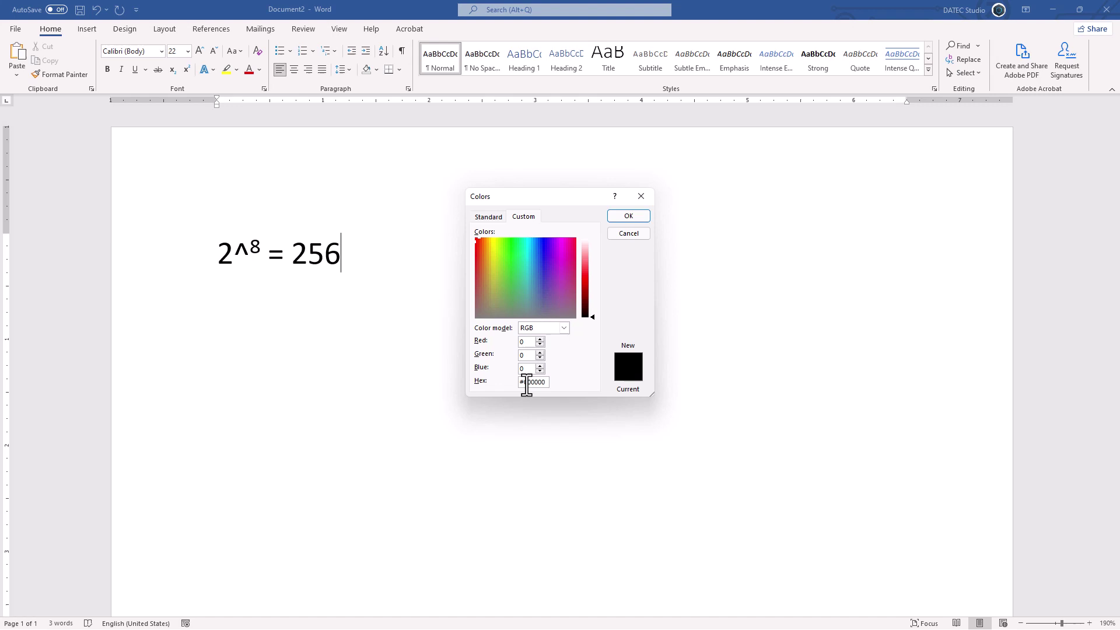
pyautogui.moveTo(524, 382); pyautogui.dragTo(549, 386)
pyautogui.doubleClick(521, 342)
pyautogui.write('255')
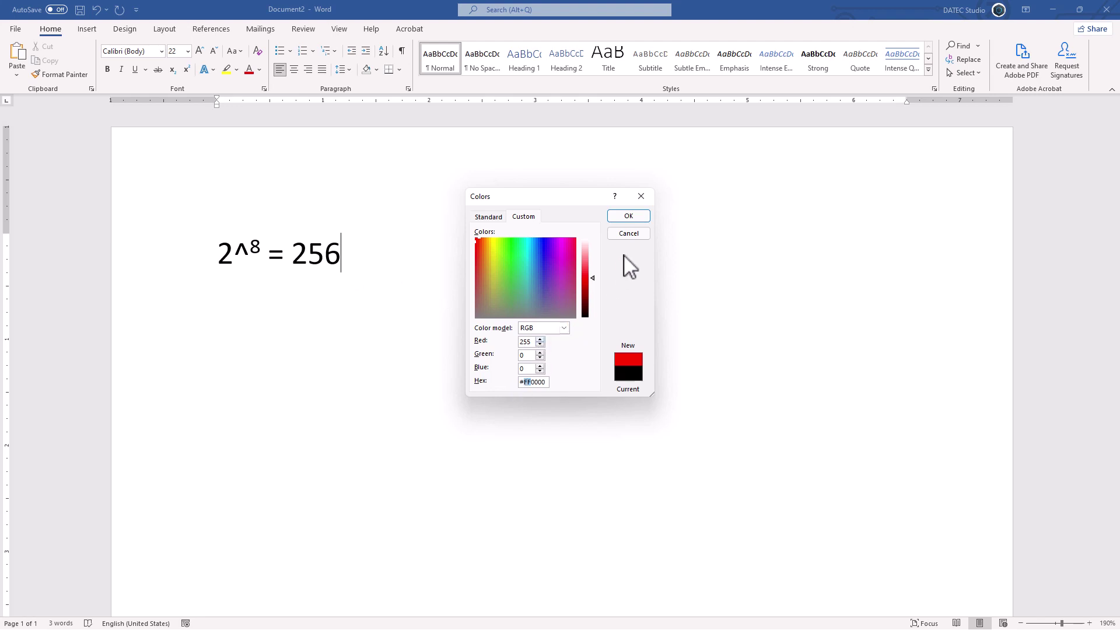
# Step: Cancel the Colors dialog and type '0..9ABCDEF' on a new line below 2^8 = 256
pyautogui.click(629, 234)
pyautogui.press('Return')
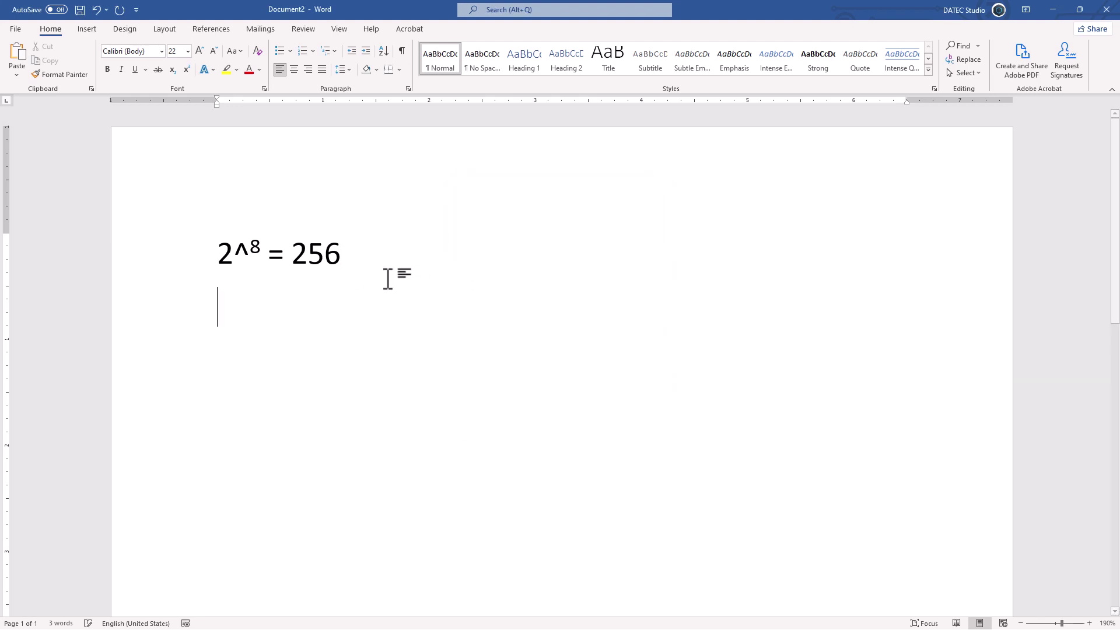
pyautogui.write('0')
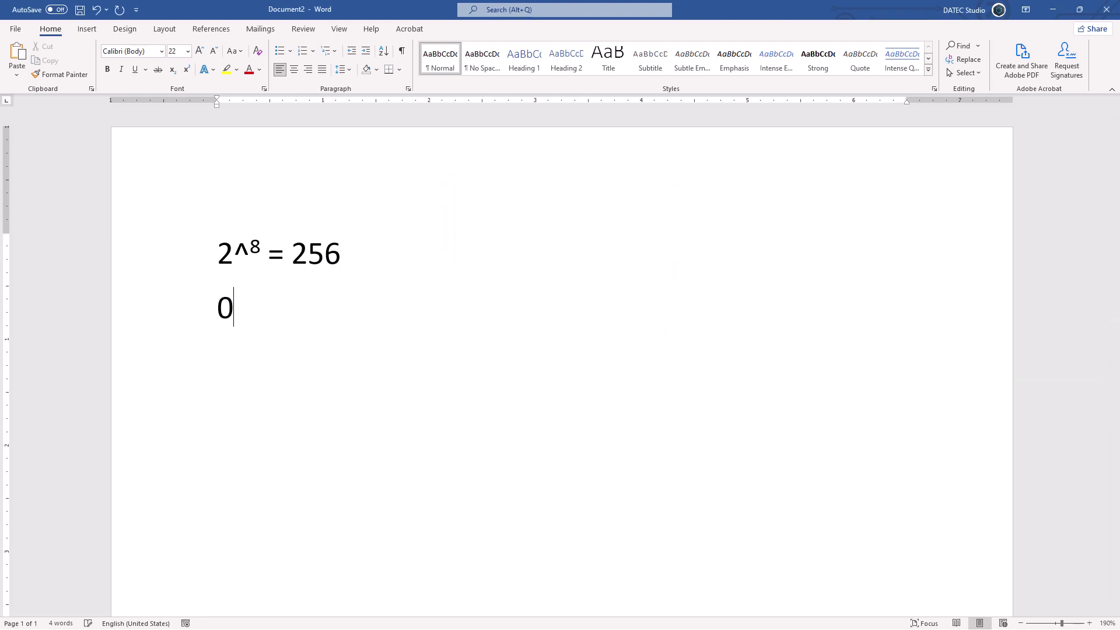
pyautogui.write('..9ABC')
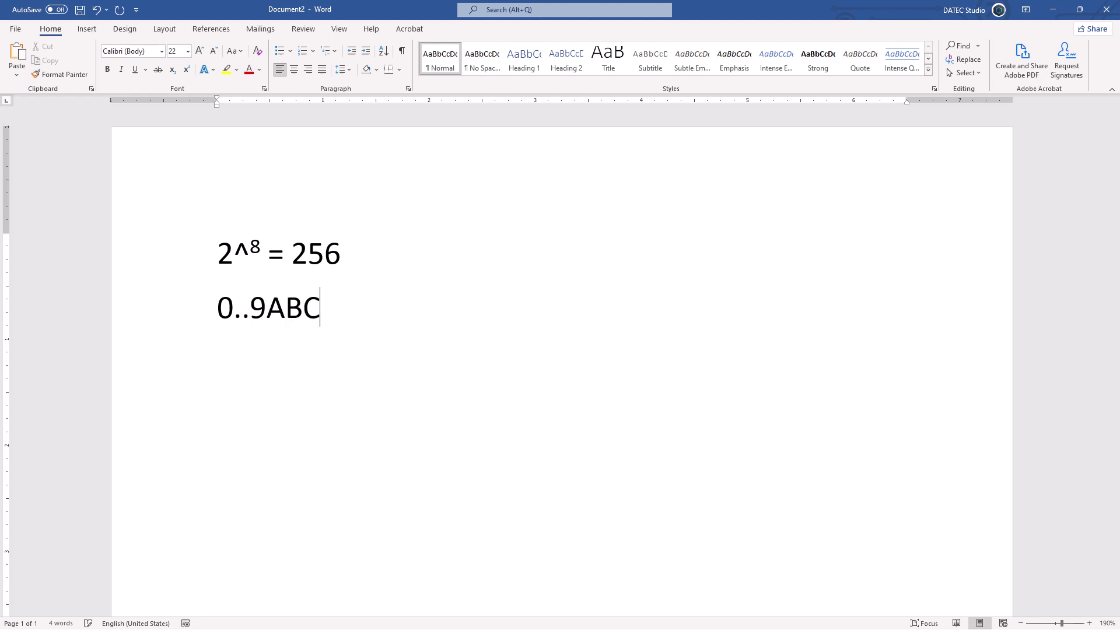
pyautogui.write('DEF')
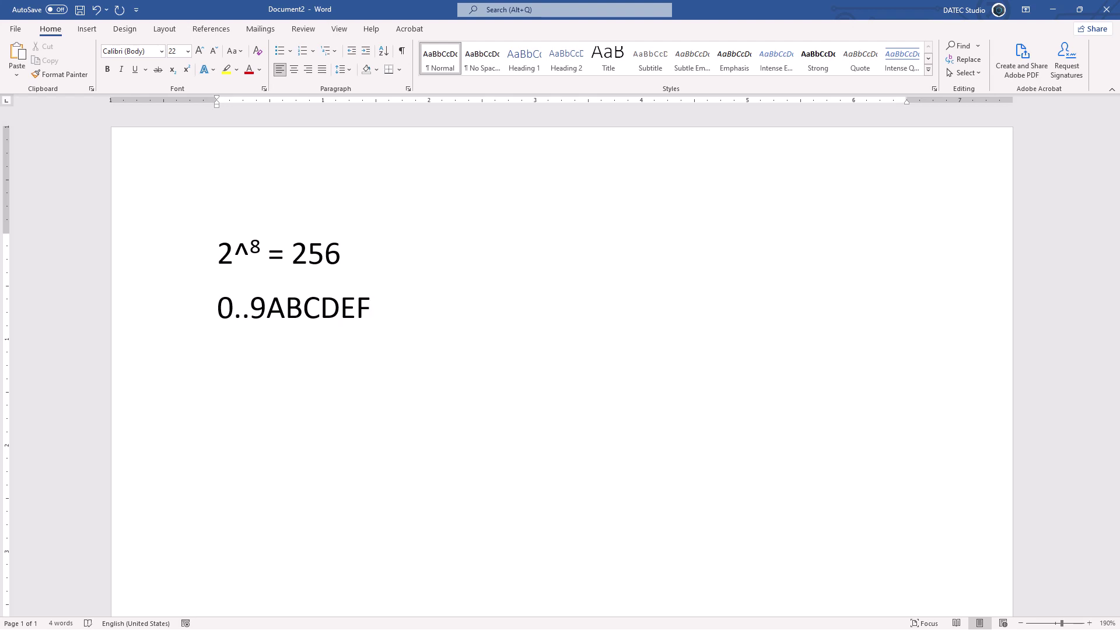
# Step: Select the 0..9ABCDEF line and step the insertion point across its characters, ending after F
pyautogui.moveTo(325, 315); pyautogui.dragTo(303, 315)
pyautogui.click(230, 315)
pyautogui.click(267, 315)
pyautogui.click(303, 315)
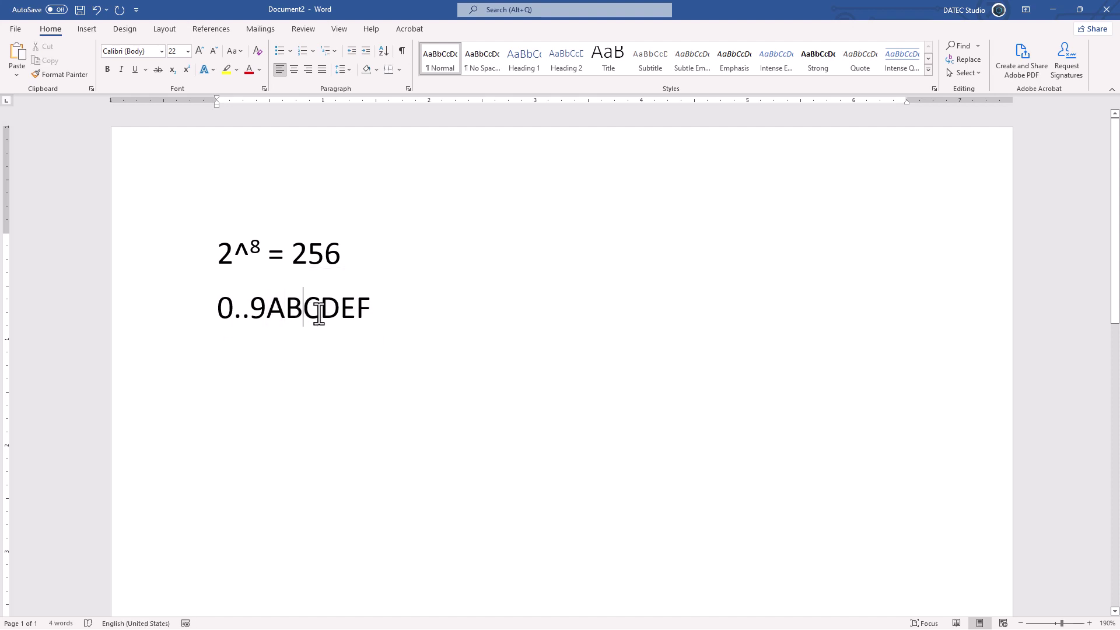
pyautogui.click(330, 315)
pyautogui.click(343, 315)
pyautogui.click(355, 319)
pyautogui.click(378, 313)
pyautogui.moveTo(342, 317); pyautogui.dragTo(219, 313)
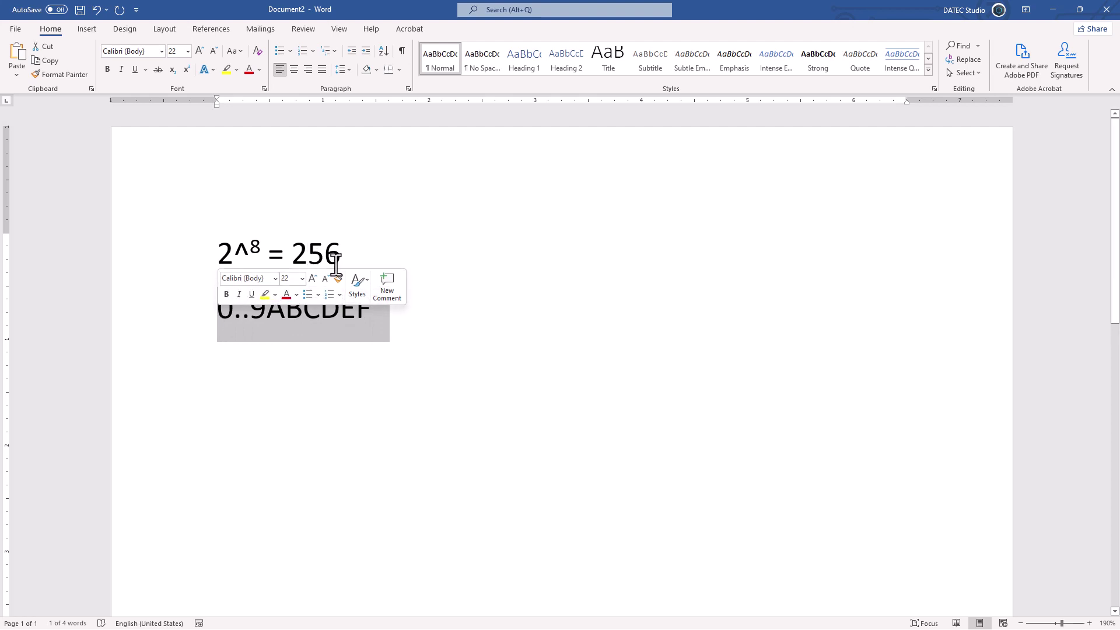
pyautogui.click(364, 318)
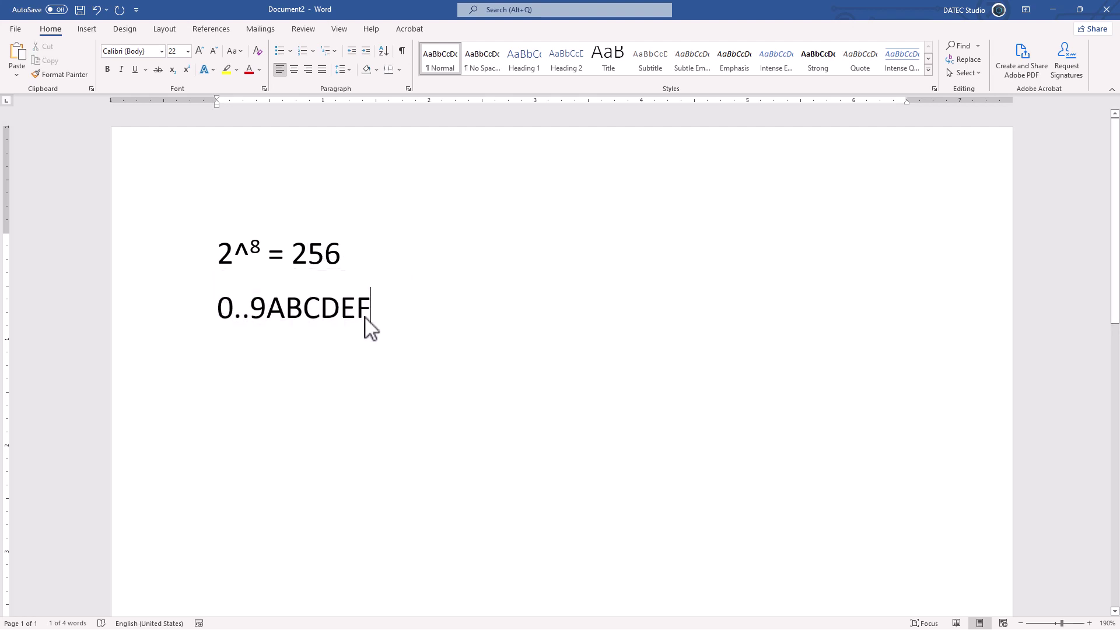
# Step: From Font Color's More Colors picker, enter hex FFFFFF on the Custom tab for pure white
pyautogui.click(259, 69)
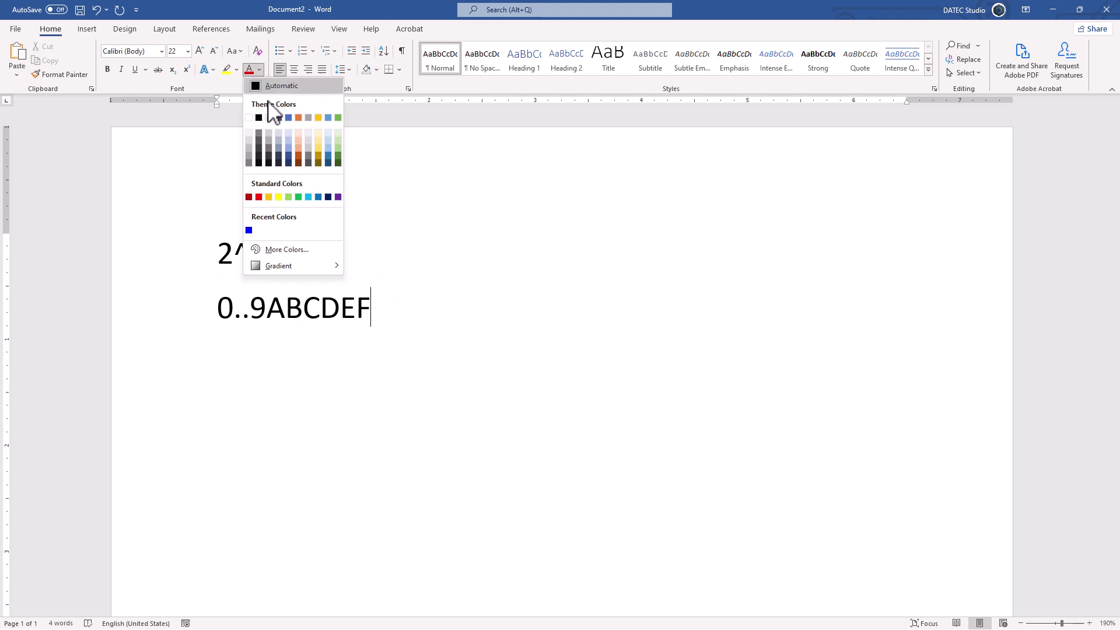
pyautogui.click(289, 250)
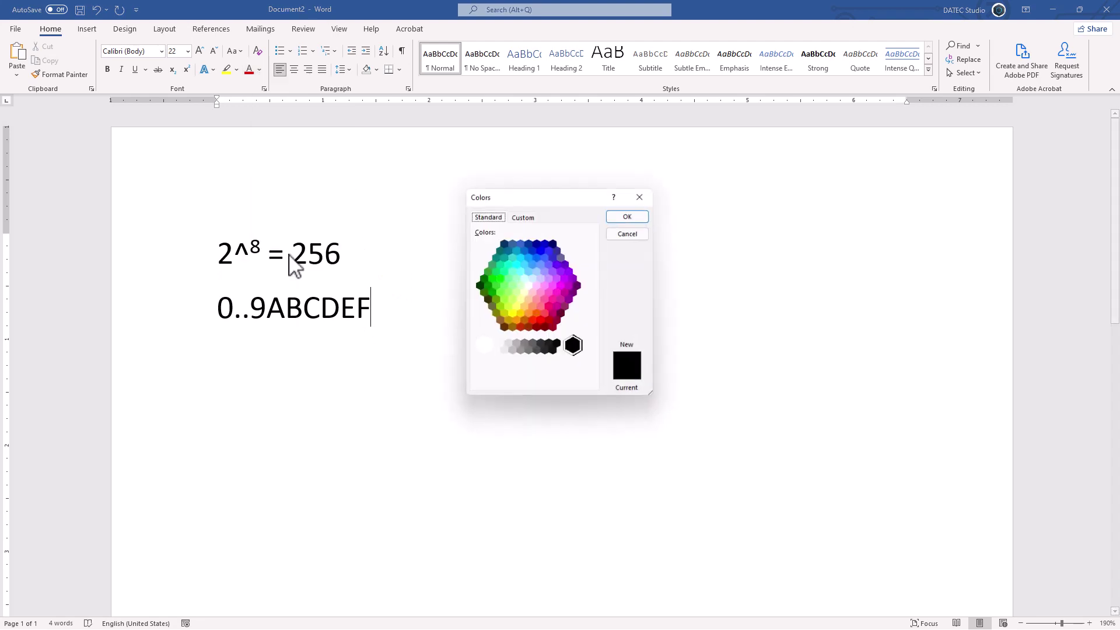
pyautogui.click(525, 217)
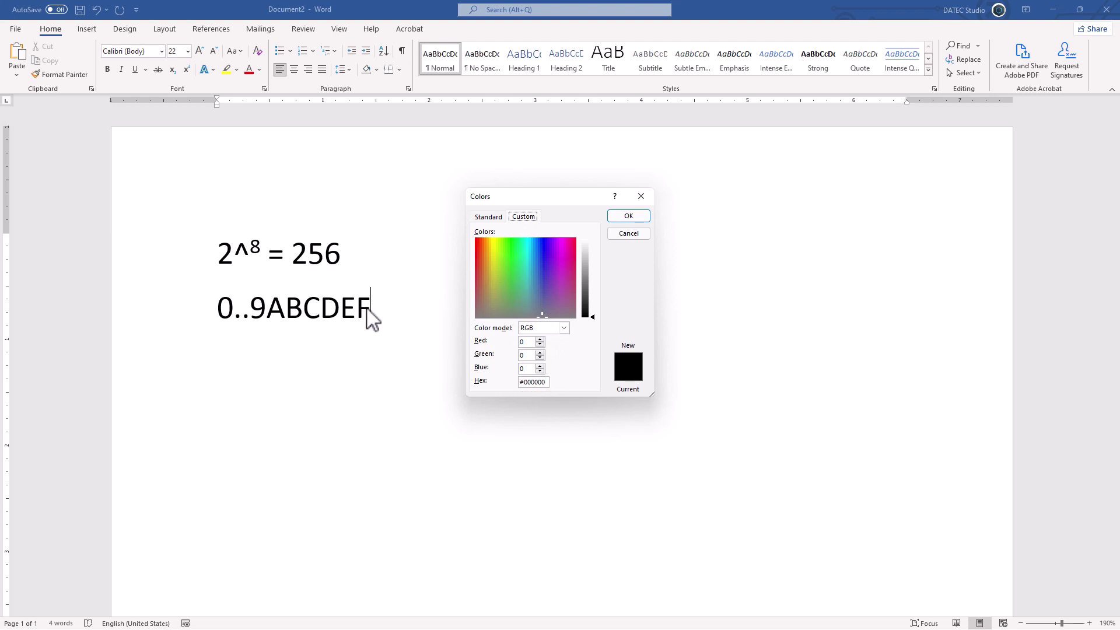
pyautogui.doubleClick(526, 382)
pyautogui.write('FFFFFF')
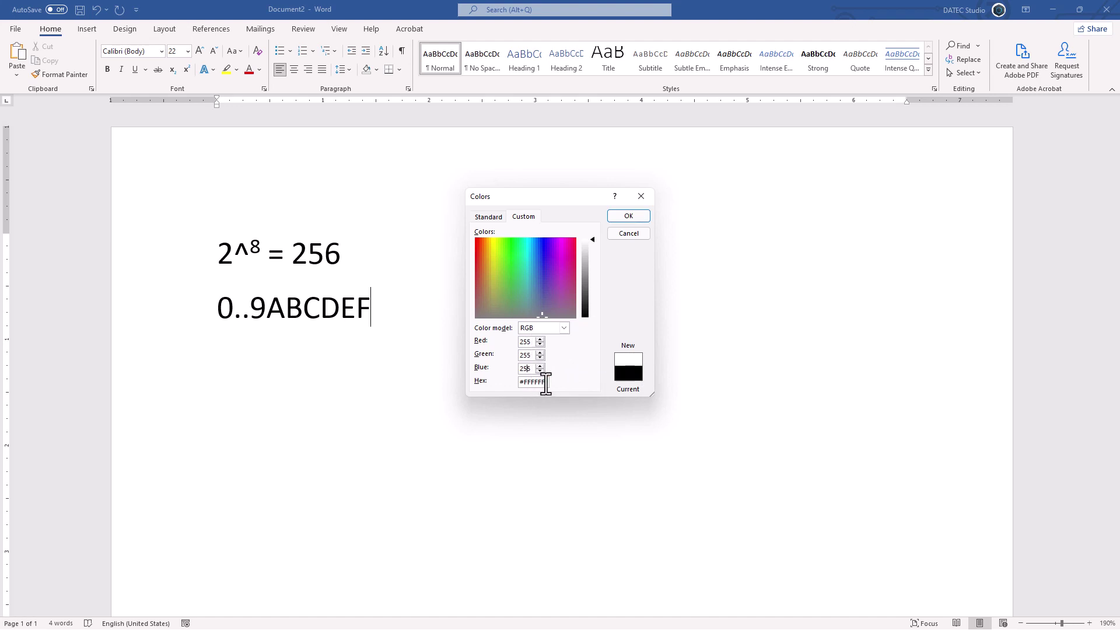
pyautogui.moveTo(546, 383); pyautogui.dragTo(520, 382)
# Step: Switch the colour model to HSL and enter Hue 0, Sat 255, Lum 127
pyautogui.click(563, 329)
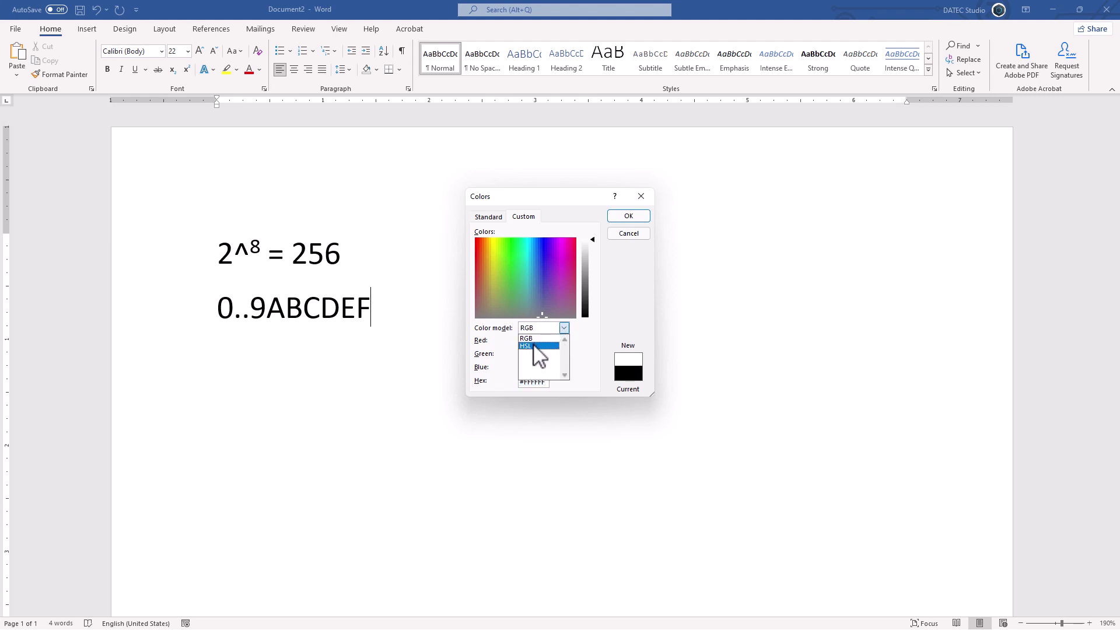
pyautogui.click(533, 346)
pyautogui.doubleClick(533, 342)
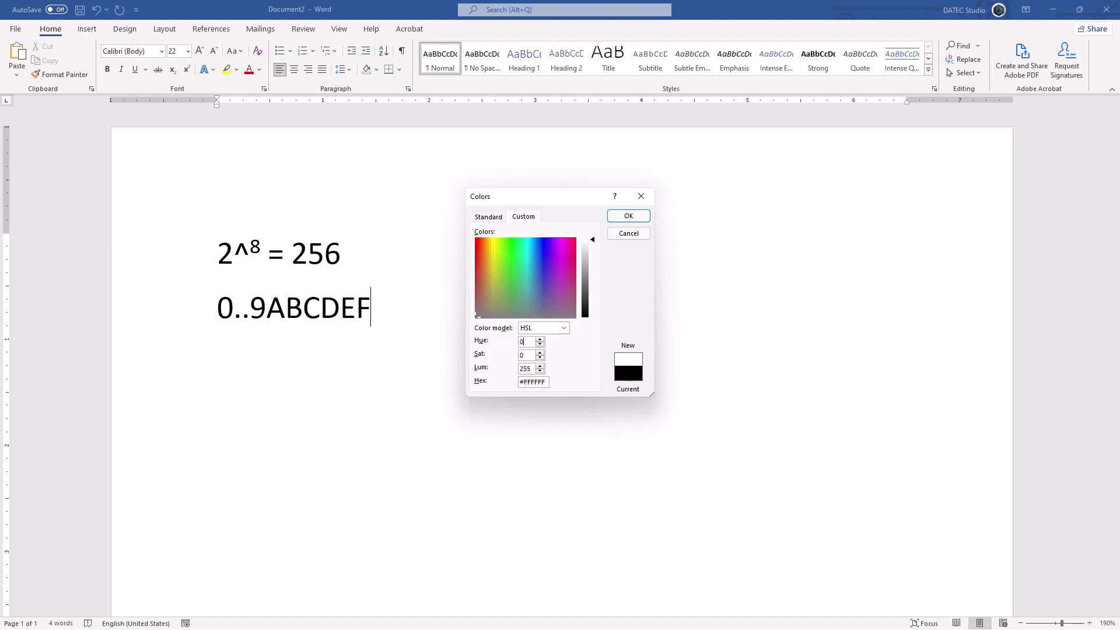
pyautogui.write('0')
pyautogui.press('Tab')
pyautogui.write('255')
pyautogui.doubleClick(525, 367)
pyautogui.write('127')
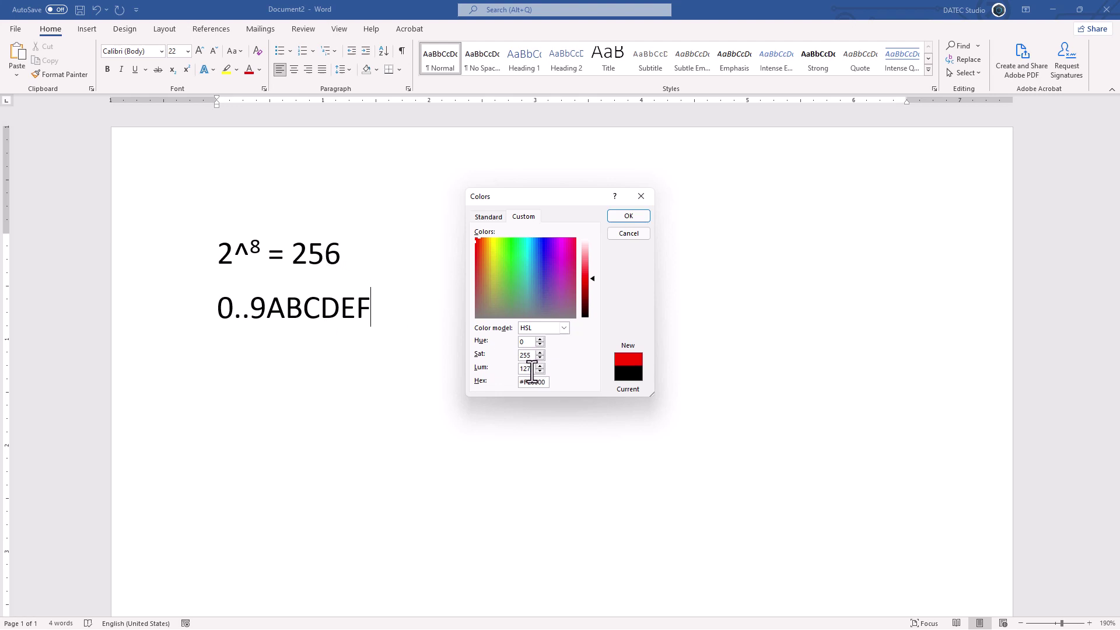
# Step: Experiment with the Hue value, nudging it up, then trying 255 and 127
pyautogui.doubleClick(525, 342)
pyautogui.moveTo(541, 339); pyautogui.dragTo(541, 339)
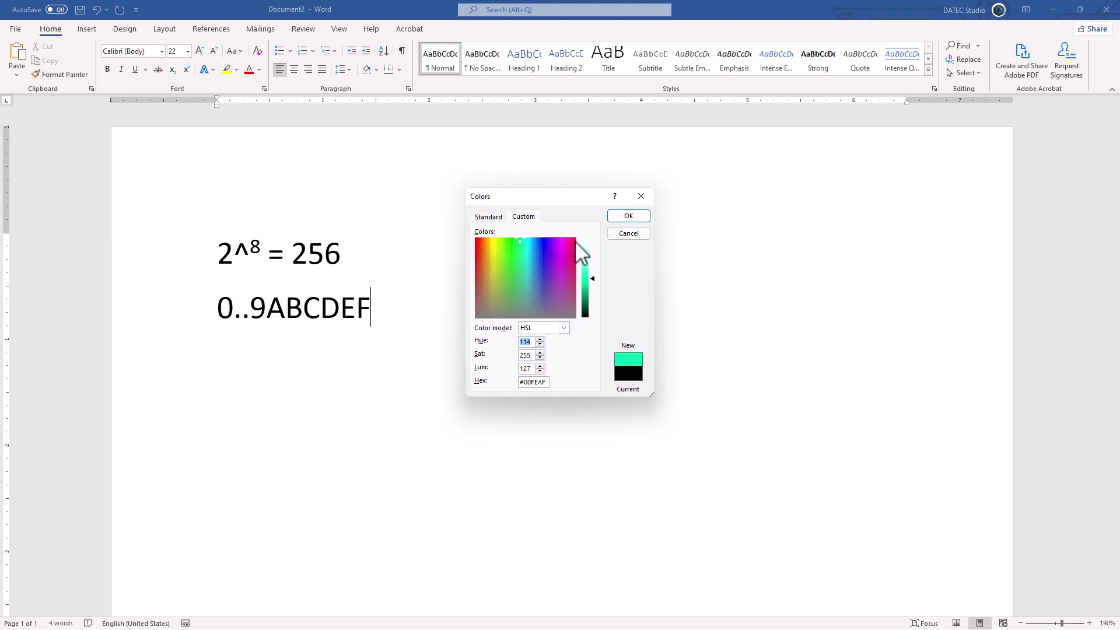
pyautogui.write('255')
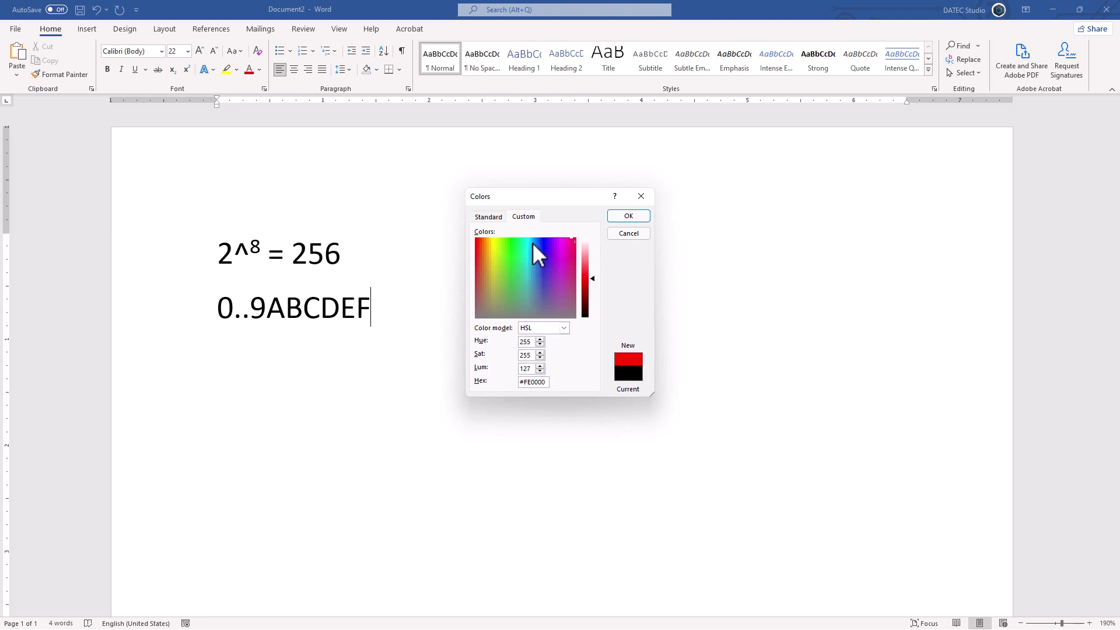
pyautogui.press('BackSpace')
pyautogui.press('BackSpace')
pyautogui.press('BackSpace')
pyautogui.write('127')
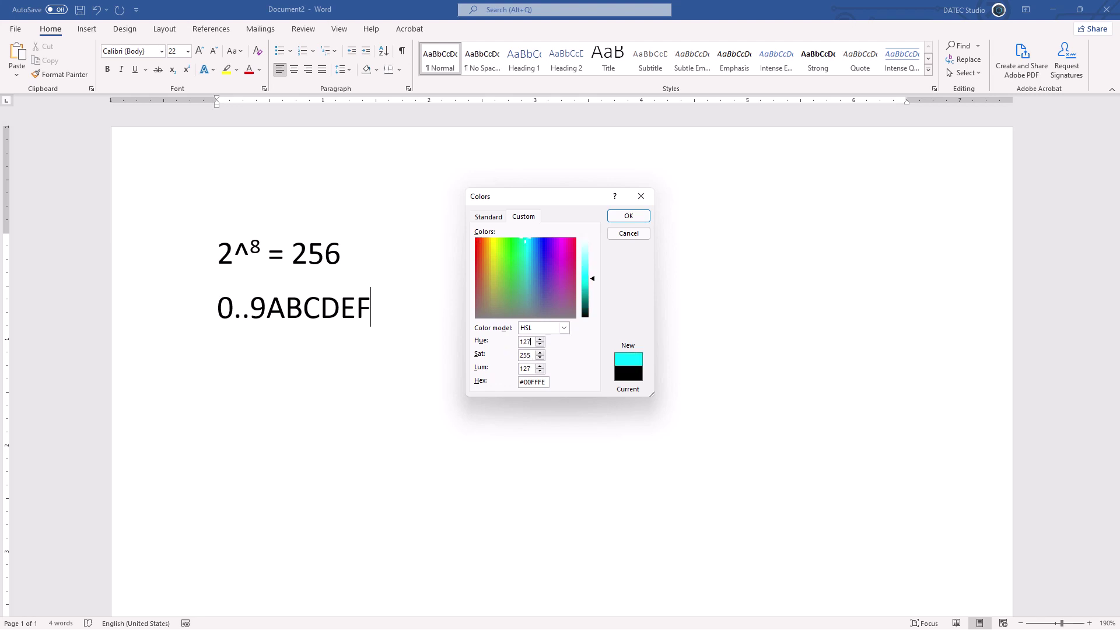
# Step: Sample yellow, green and blue-violet from the colour grid, then cancel without applying
pyautogui.click(494, 239)
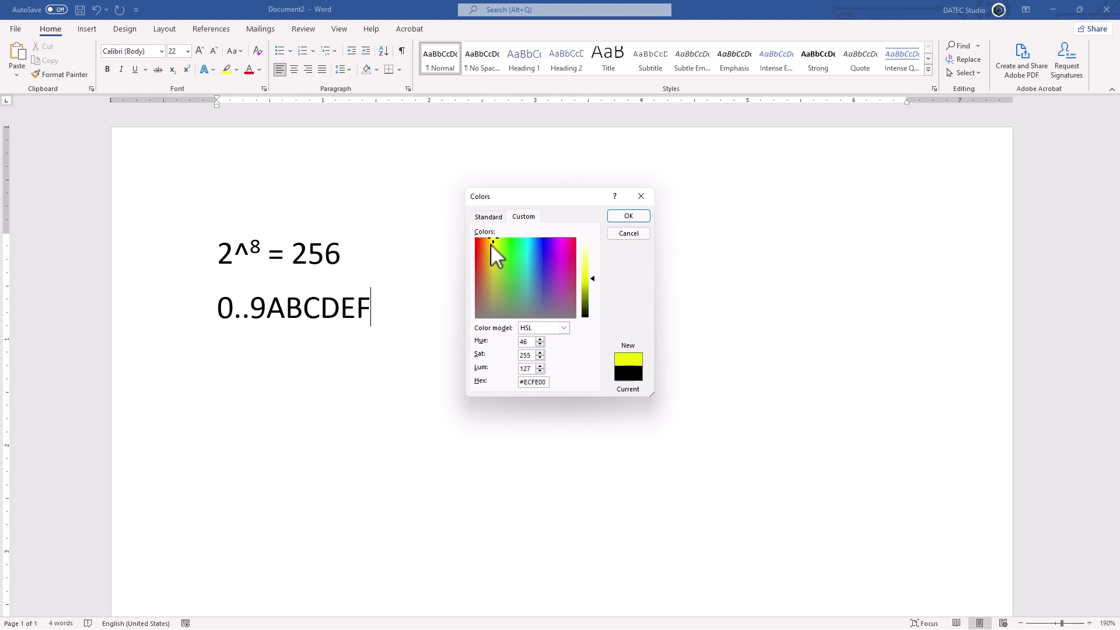
pyautogui.click(510, 239)
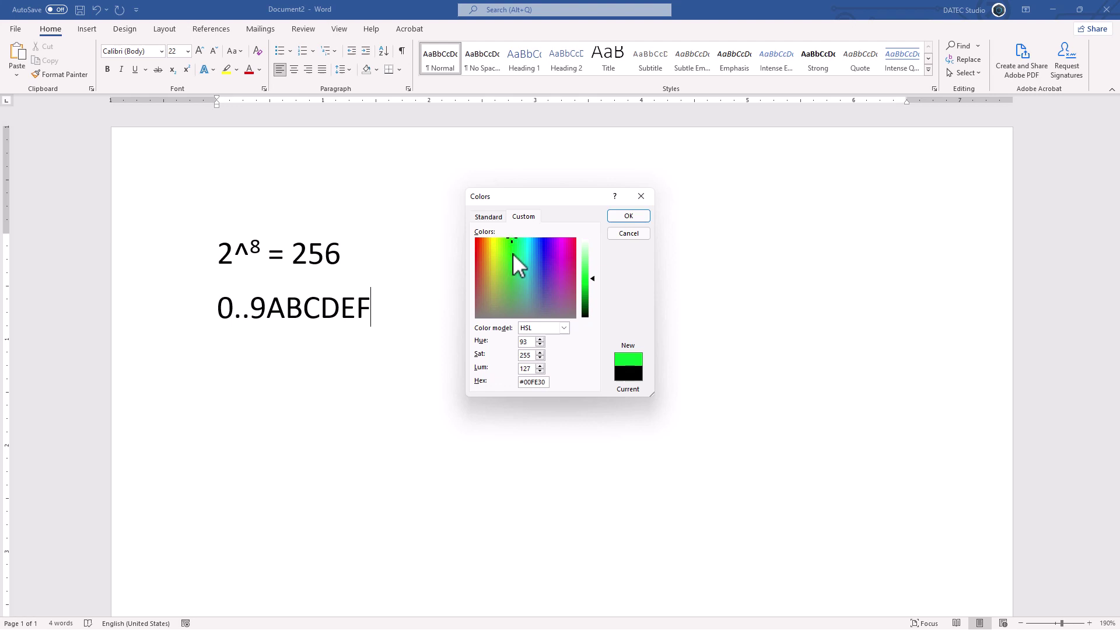
pyautogui.click(546, 239)
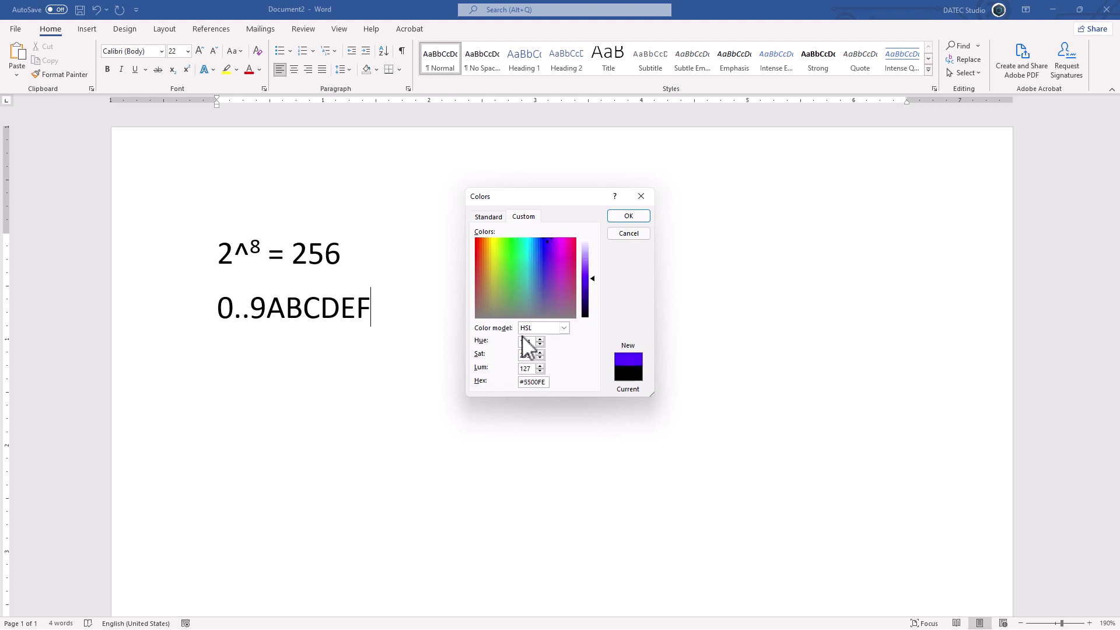
pyautogui.click(628, 235)
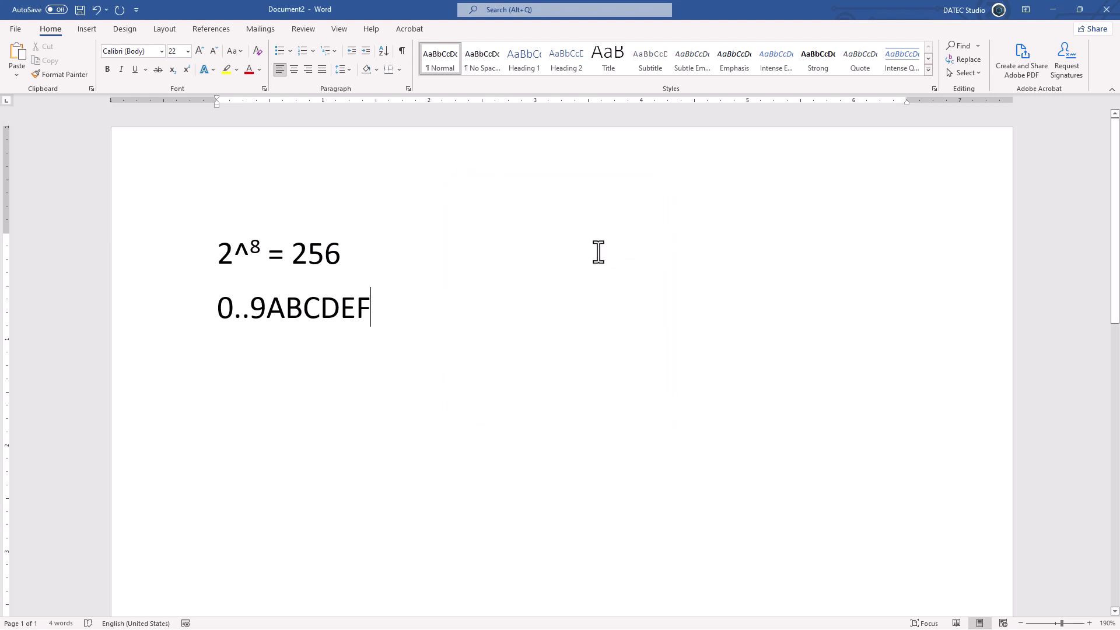